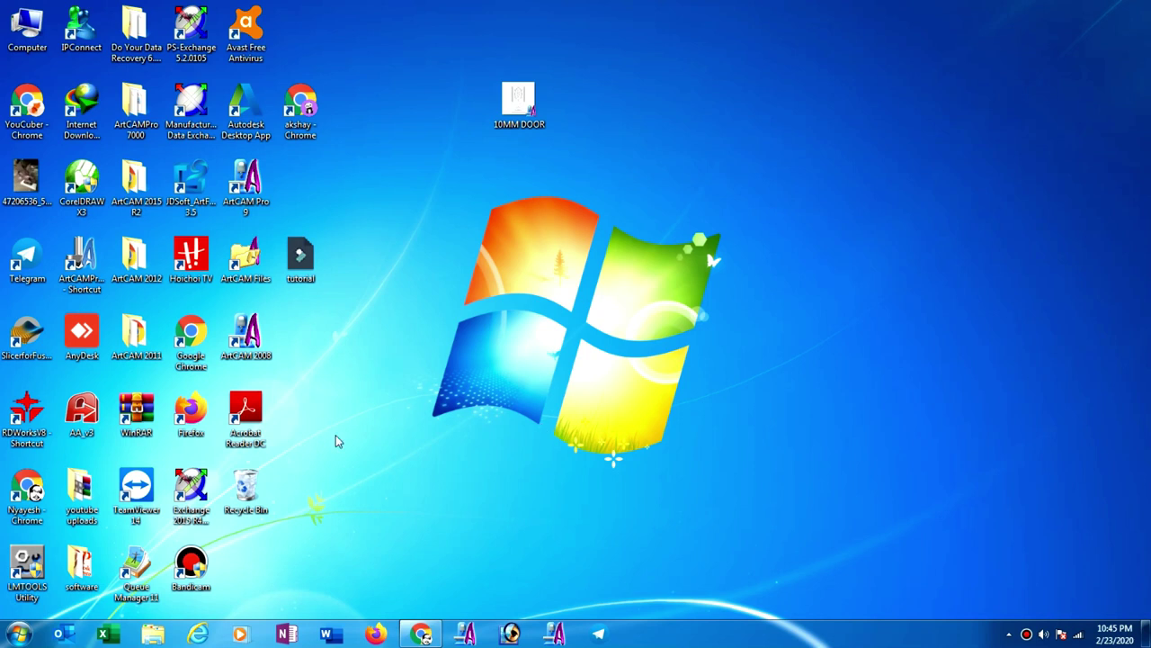
# Step: Open the 10MM DOOR model, maximize ArtCAM and tile the 2D and 3D views vertically
pyautogui.doubleClick(513, 106)
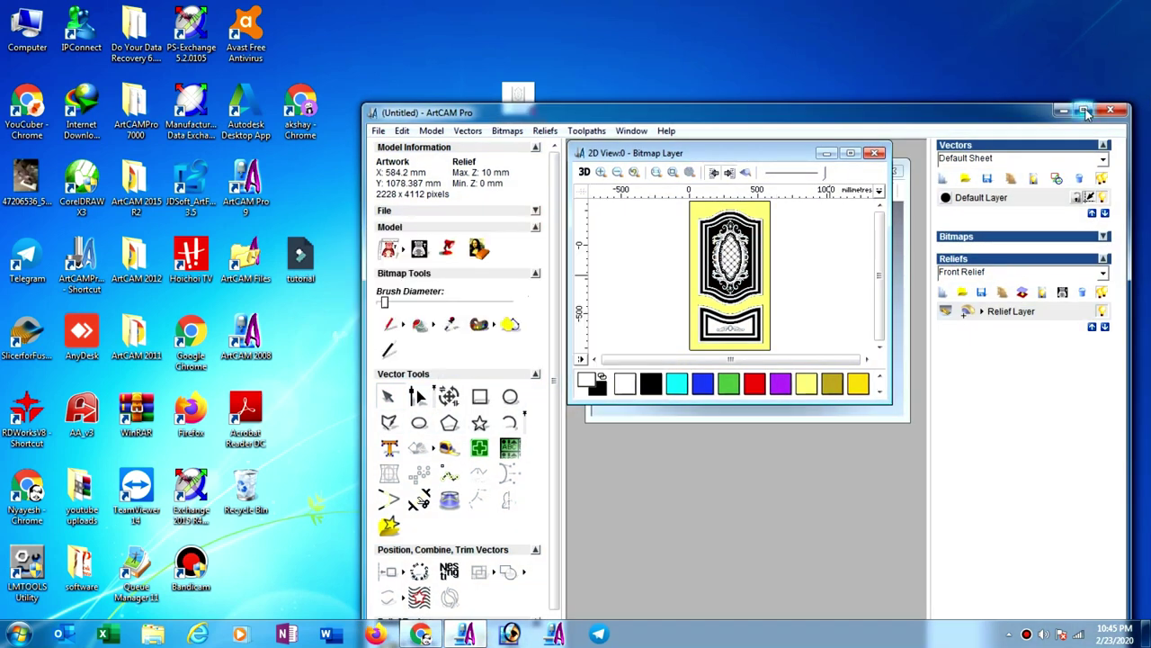
pyautogui.click(1084, 109)
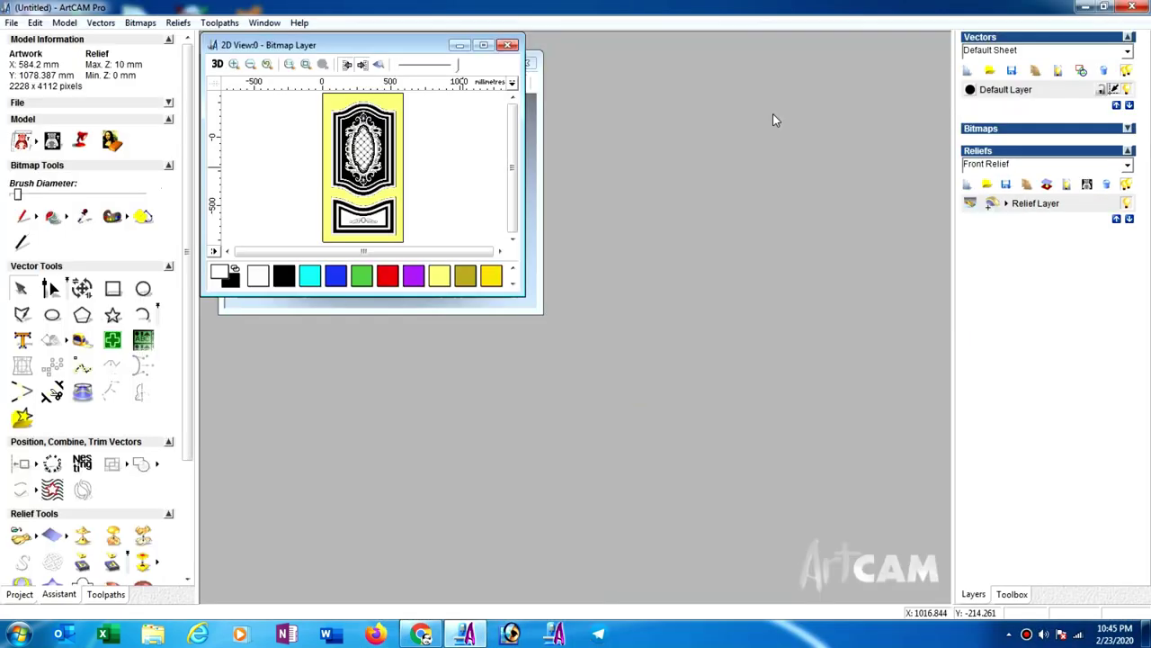
pyautogui.click(264, 22)
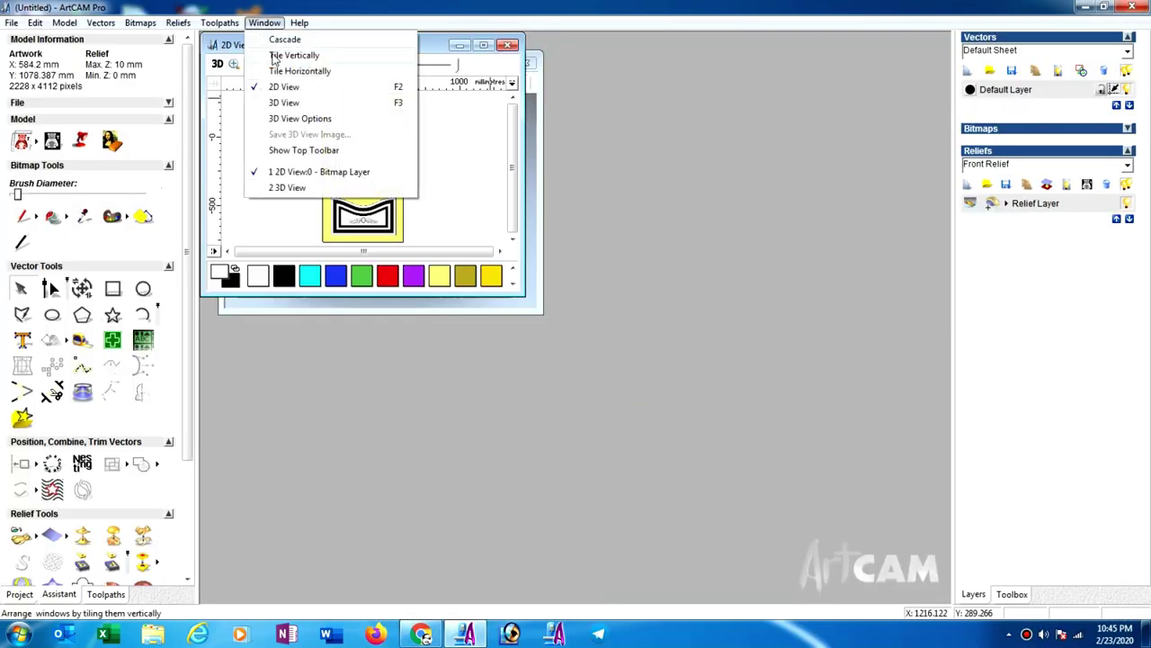
pyautogui.click(279, 54)
# Step: Rotate the 3D view to inspect the 10 mm door relief from different angles
pyautogui.scroll(3, 740, 462)
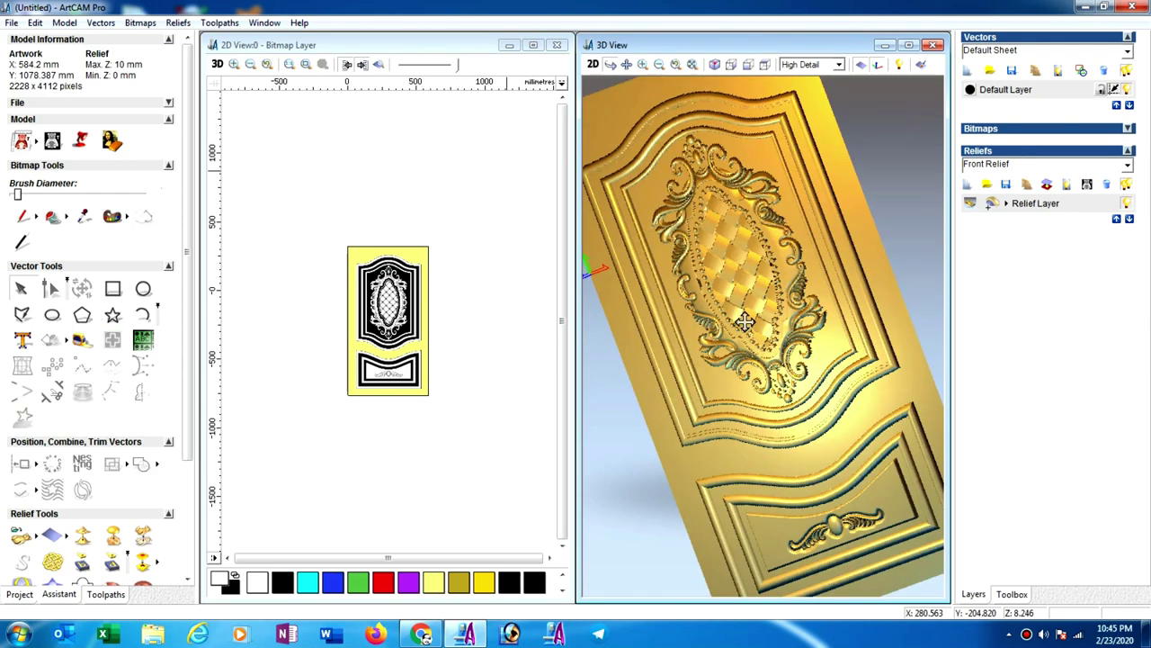
pyautogui.scroll(-2, 816, 356)
pyautogui.moveTo(816, 355); pyautogui.dragTo(818, 430)
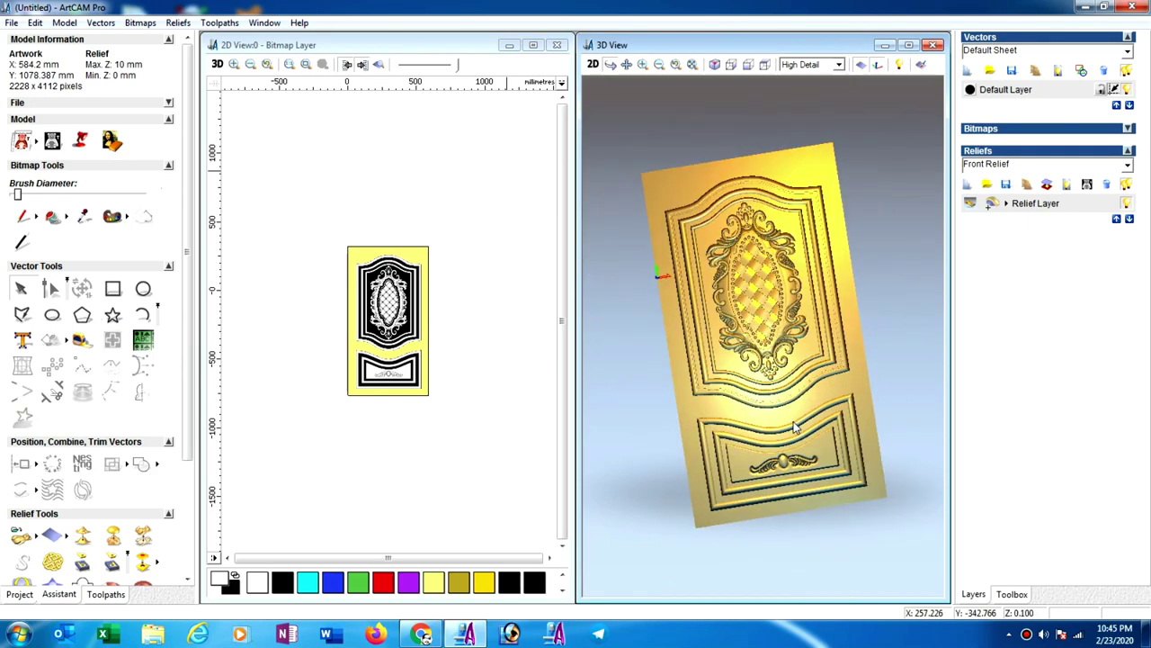
pyautogui.moveTo(779, 420); pyautogui.dragTo(826, 426)
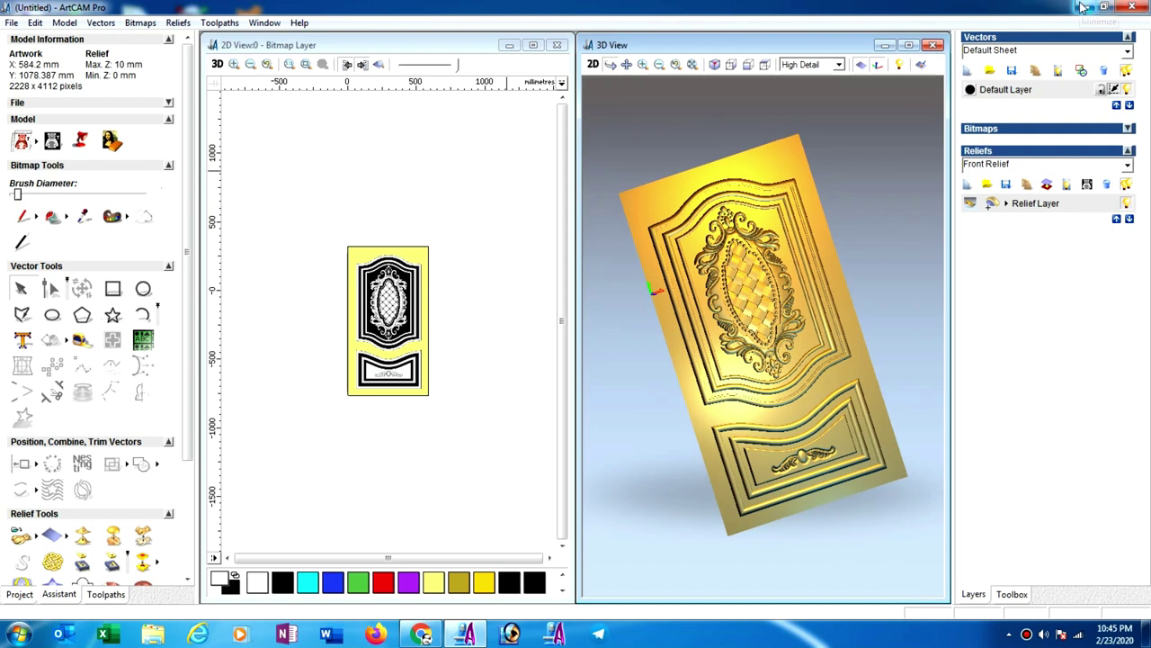
# Step: Check the model size in inches (23.0 × 42.45618) without changing it, then minimize ArtCAM
pyautogui.click(65, 22)
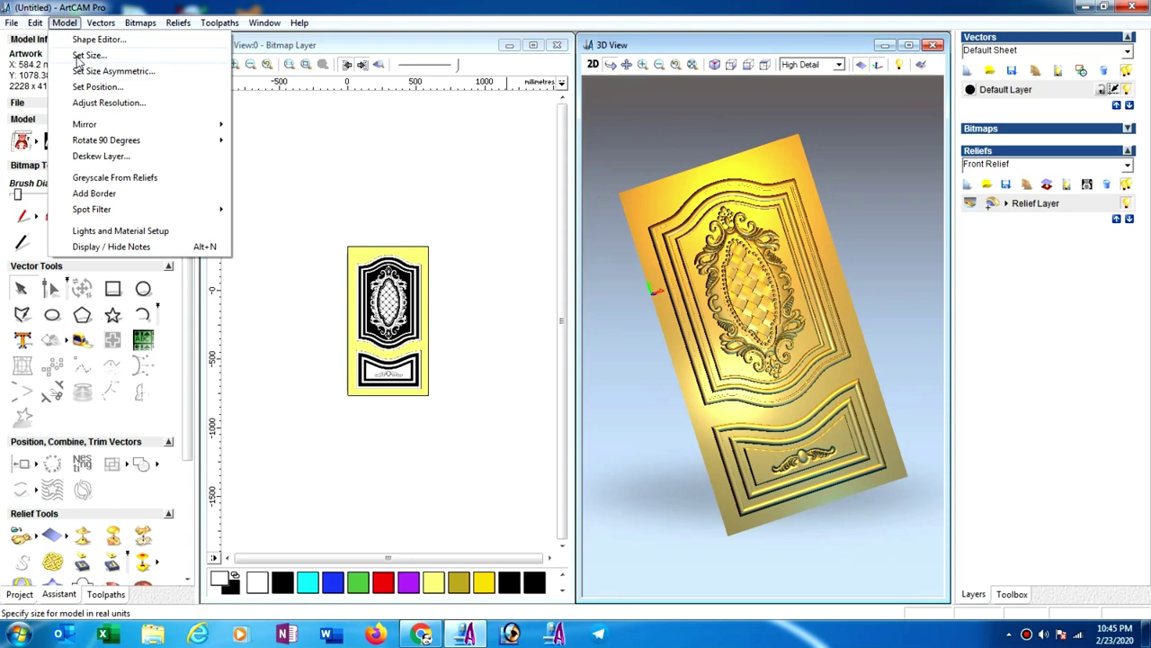
pyautogui.click(79, 56)
pyautogui.click(638, 373)
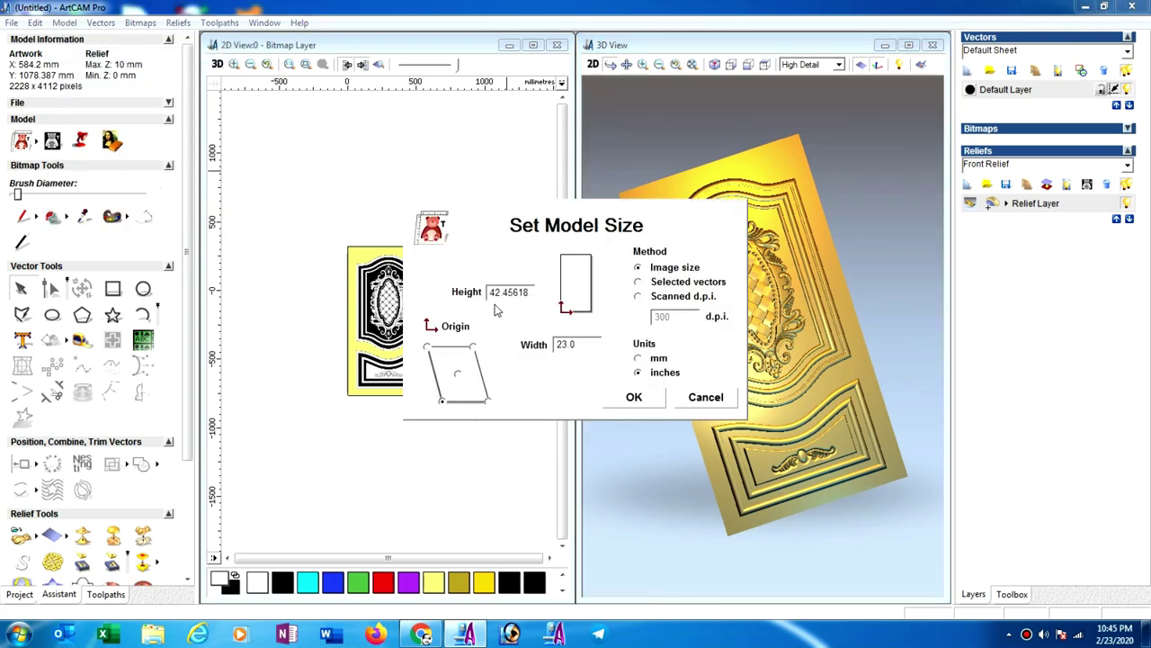
pyautogui.click(689, 399)
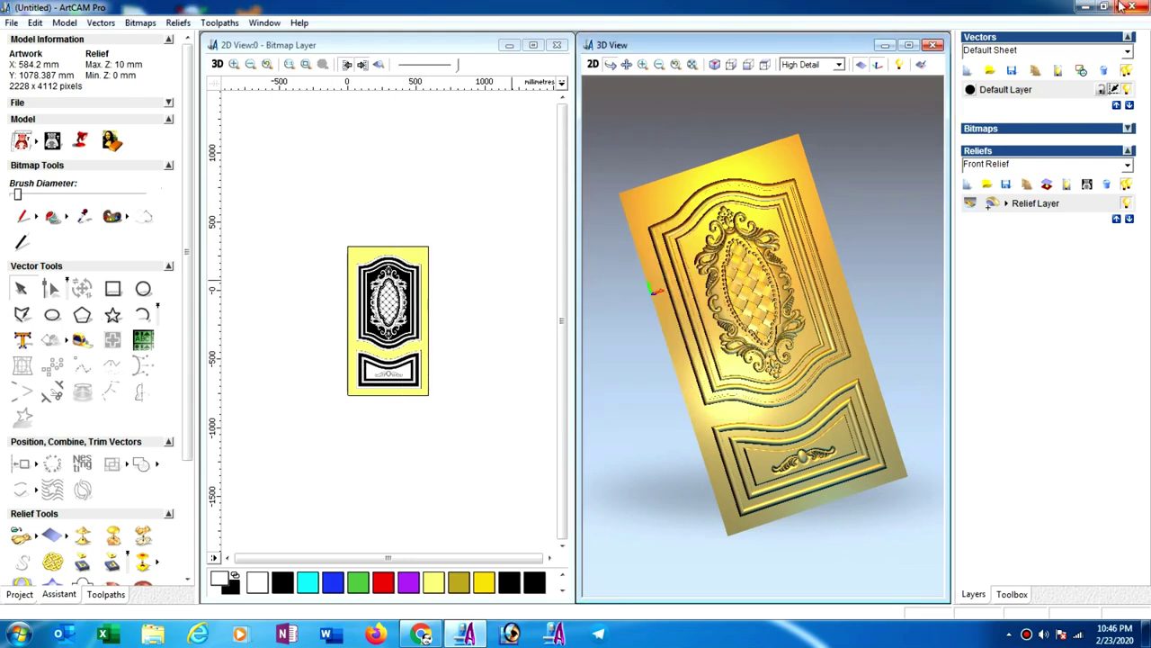
pyautogui.click(1085, 7)
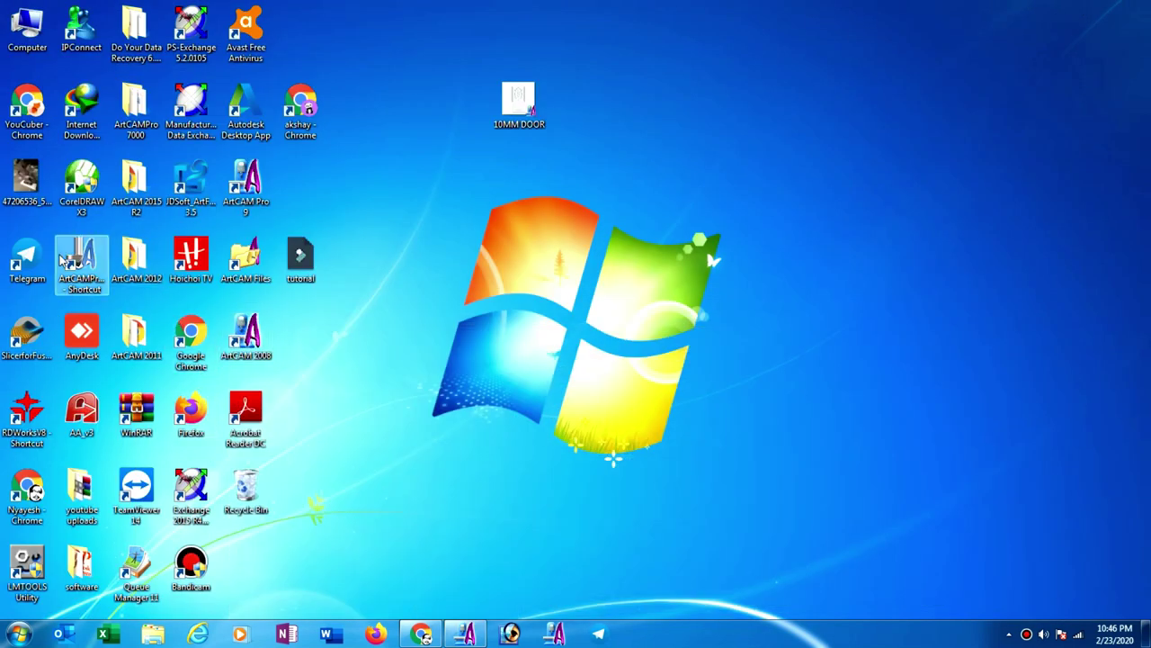
# Step: Launch a fresh, maximized ArtCAM Pro 2008 session and start a new model
pyautogui.doubleClick(255, 342)
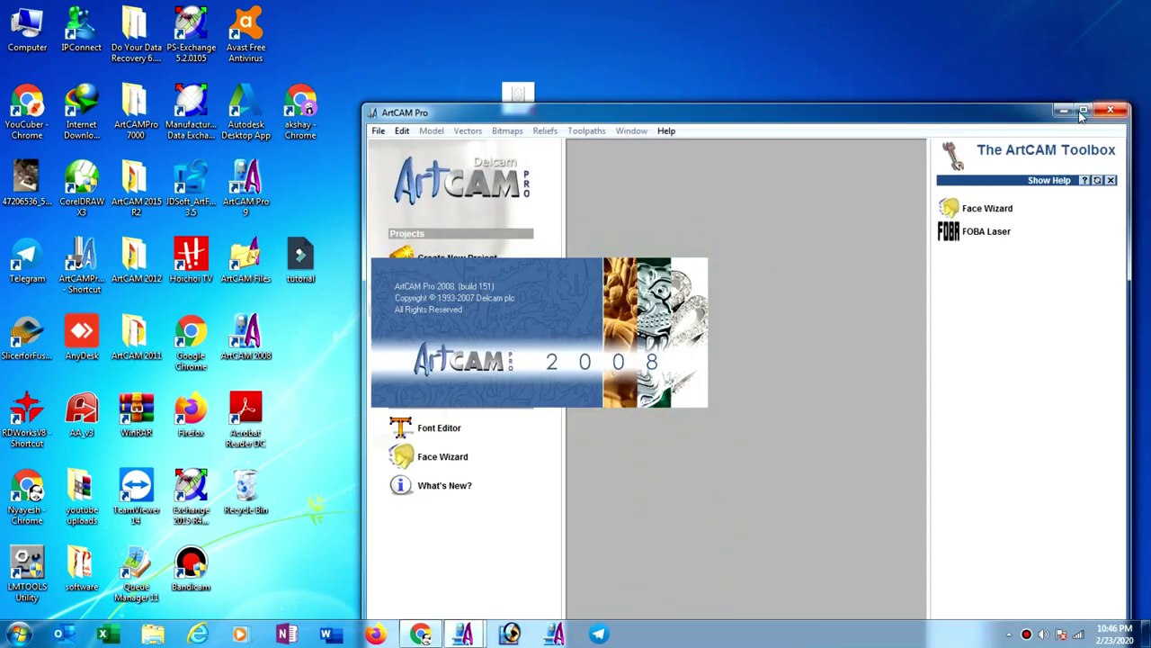
pyautogui.click(1085, 110)
pyautogui.click(90, 238)
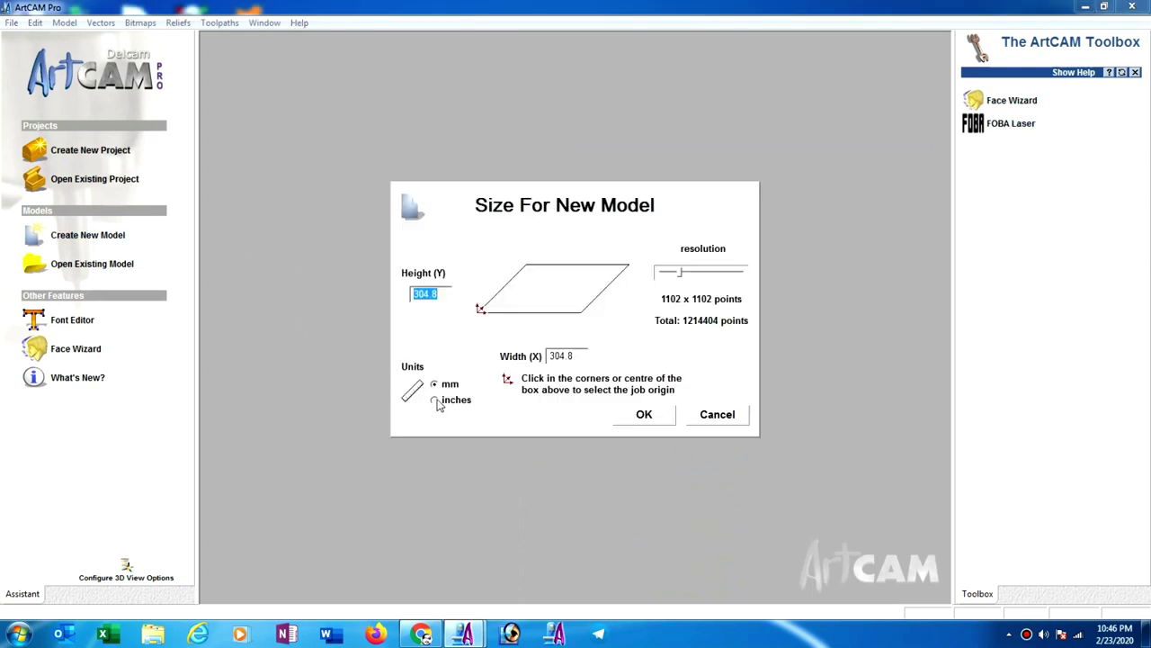
# Step: Create a 30 × 60 inch model at 1126 × 2252 points resolution
pyautogui.click(436, 401)
pyautogui.moveTo(584, 352); pyautogui.dragTo(505, 374)
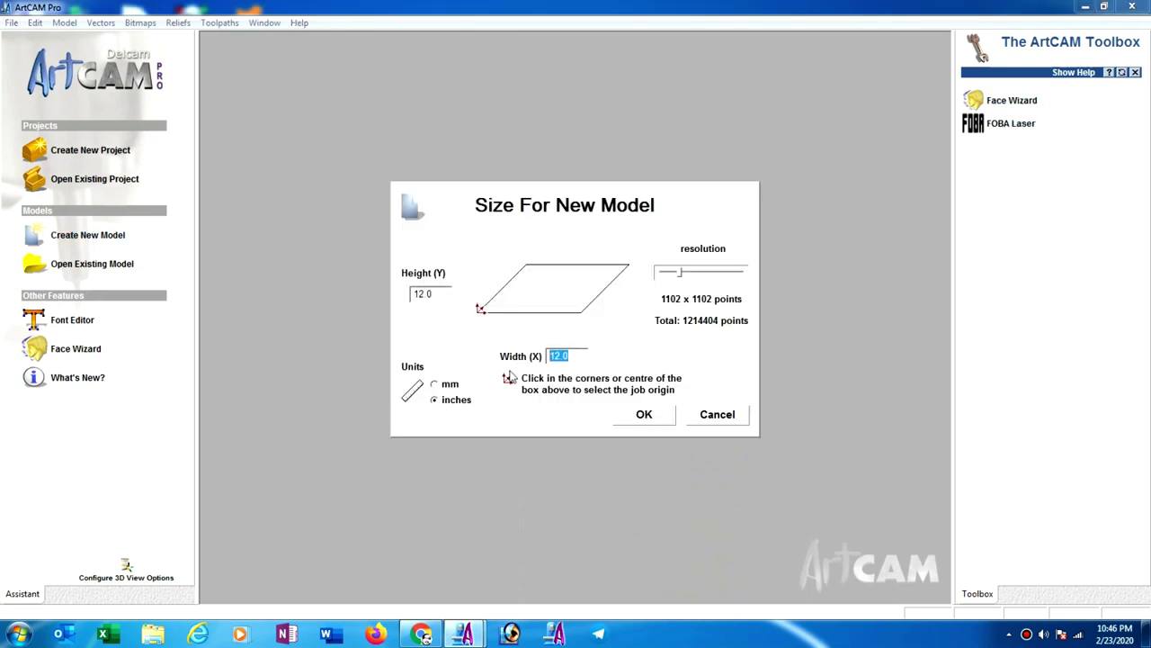
pyautogui.write('30')
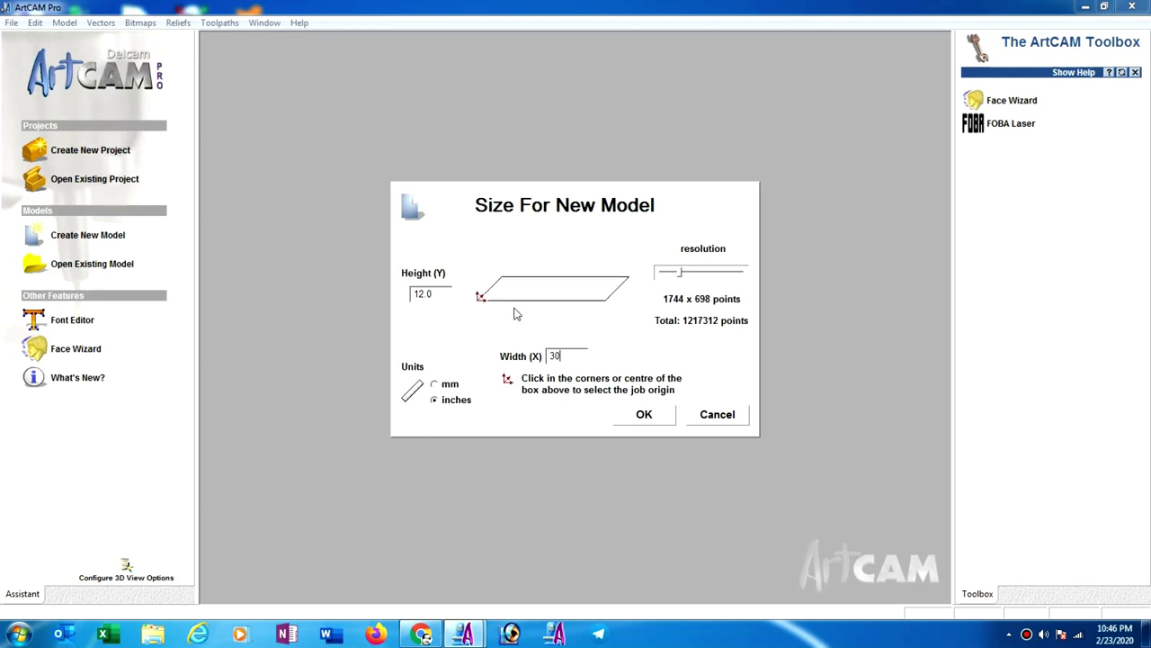
pyautogui.moveTo(437, 297); pyautogui.dragTo(401, 298)
pyautogui.write('6')
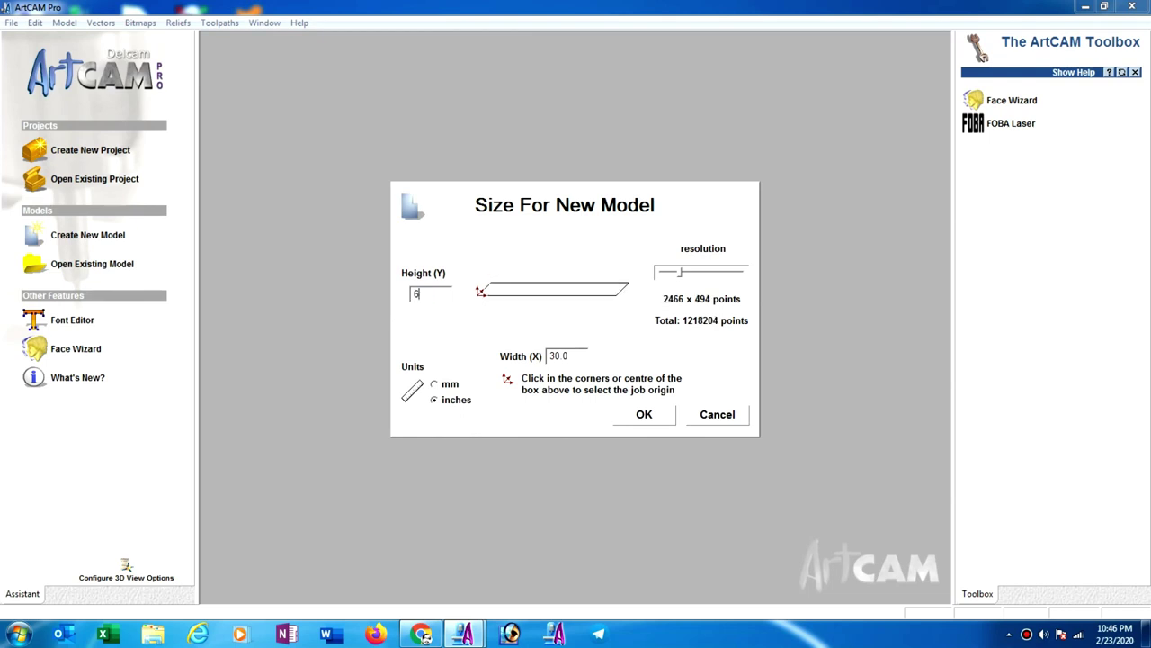
pyautogui.write('0')
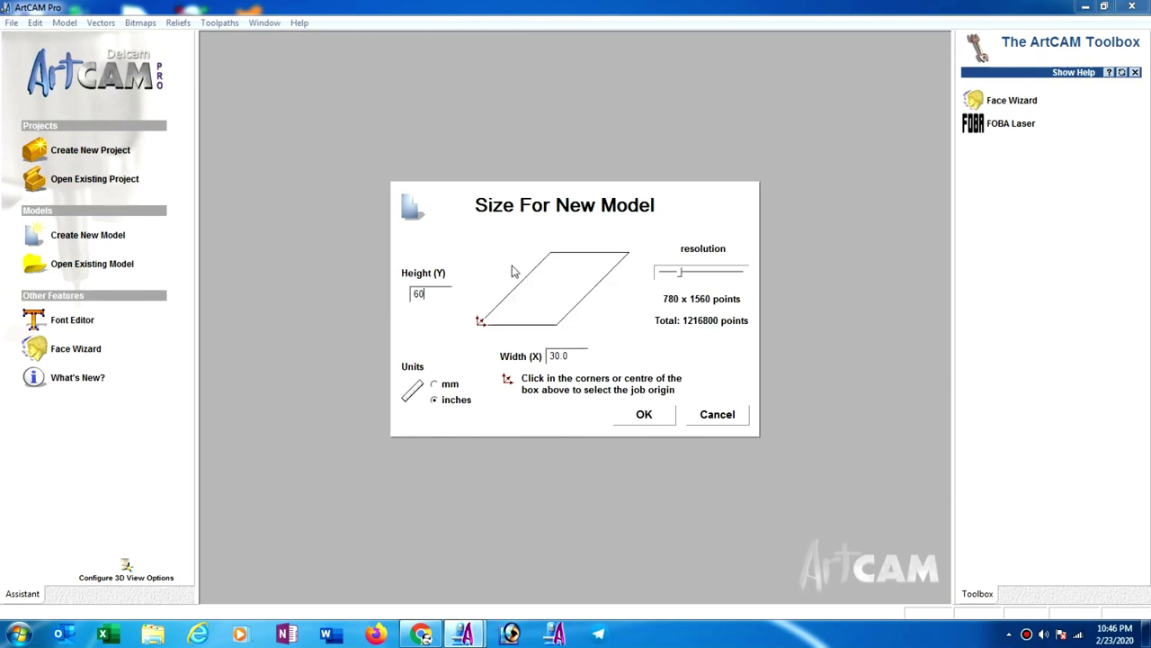
pyautogui.moveTo(681, 273); pyautogui.dragTo(700, 275)
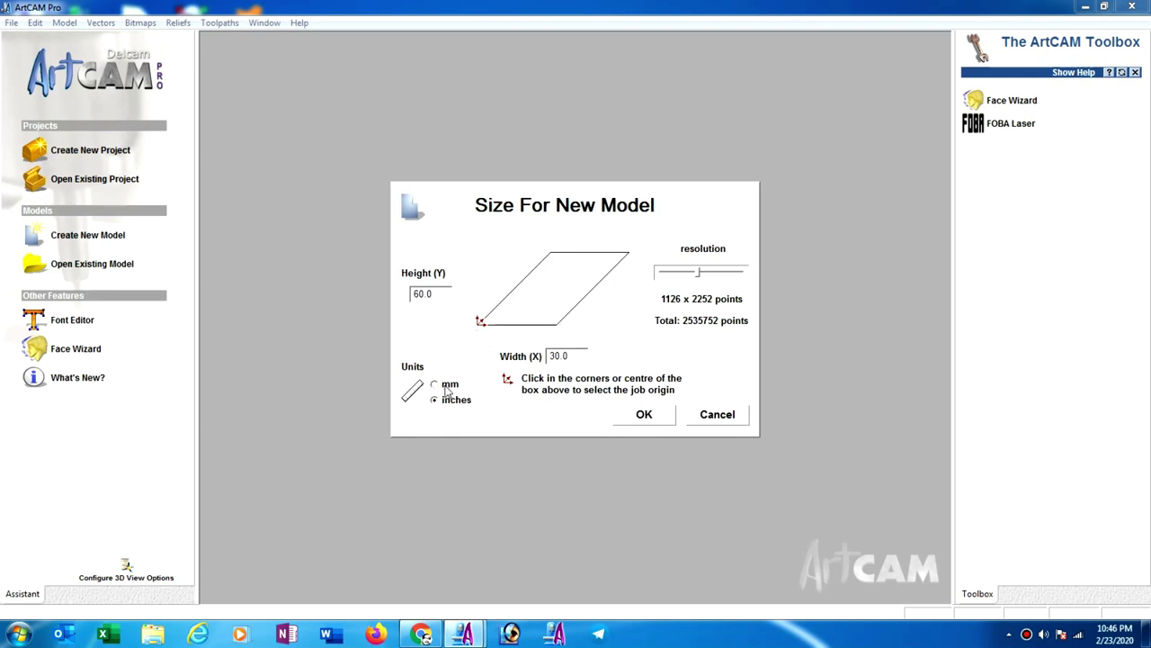
pyautogui.click(644, 416)
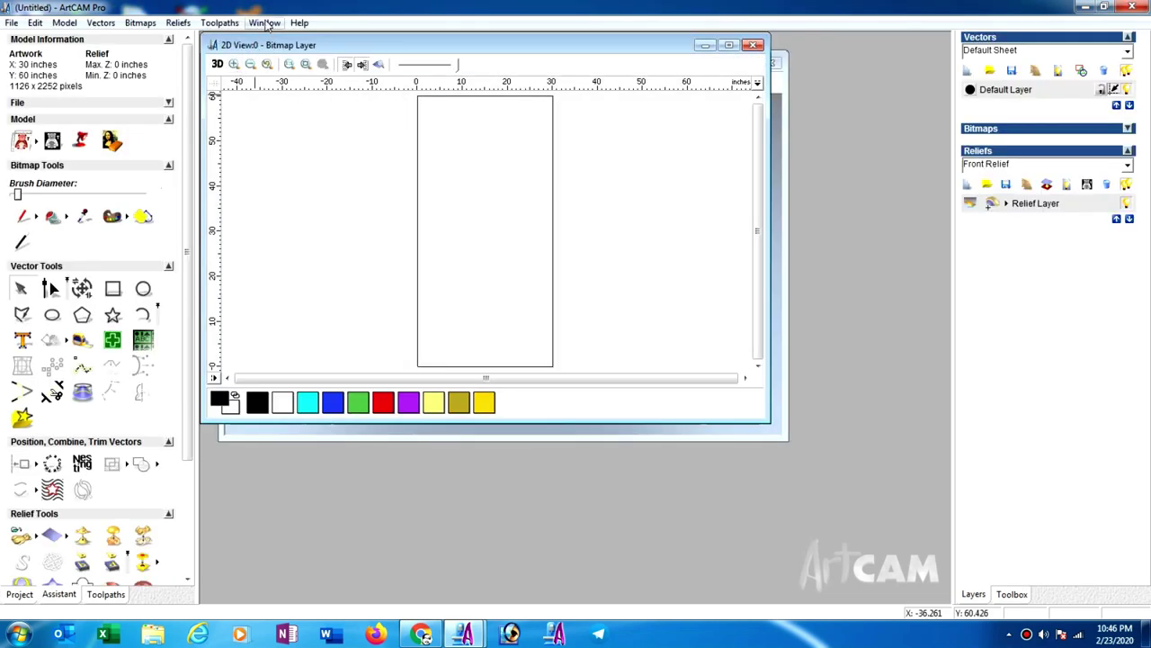
# Step: Tile the views vertically and draw a 30 × 60 inch rectangle outlining the model
pyautogui.click(264, 22)
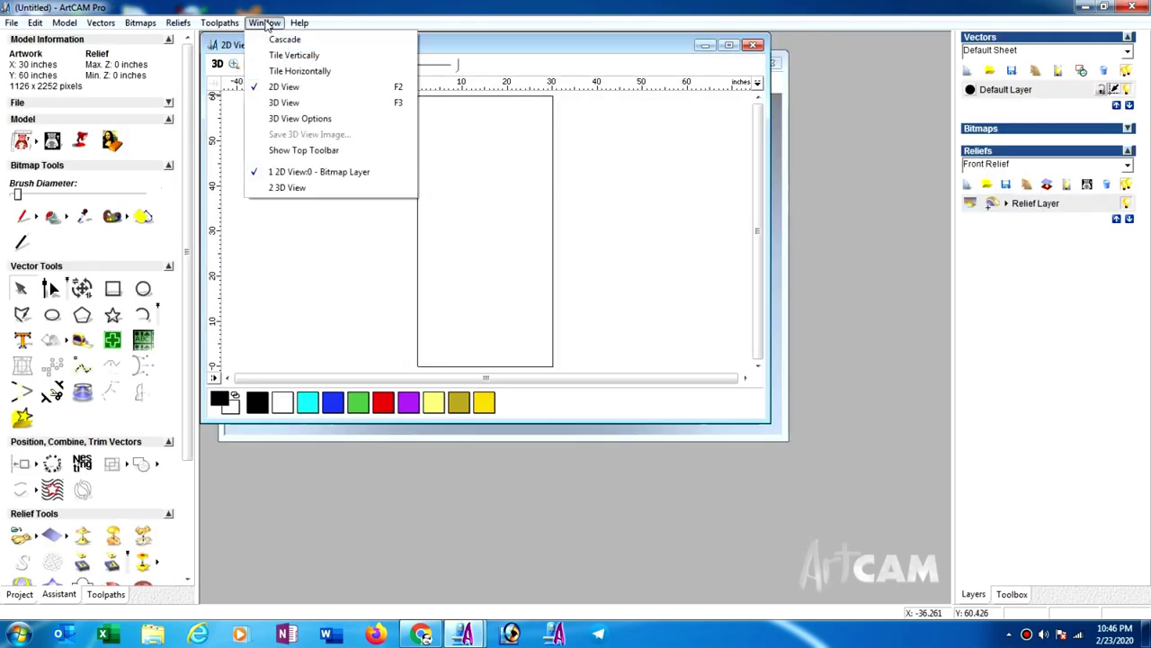
pyautogui.click(293, 55)
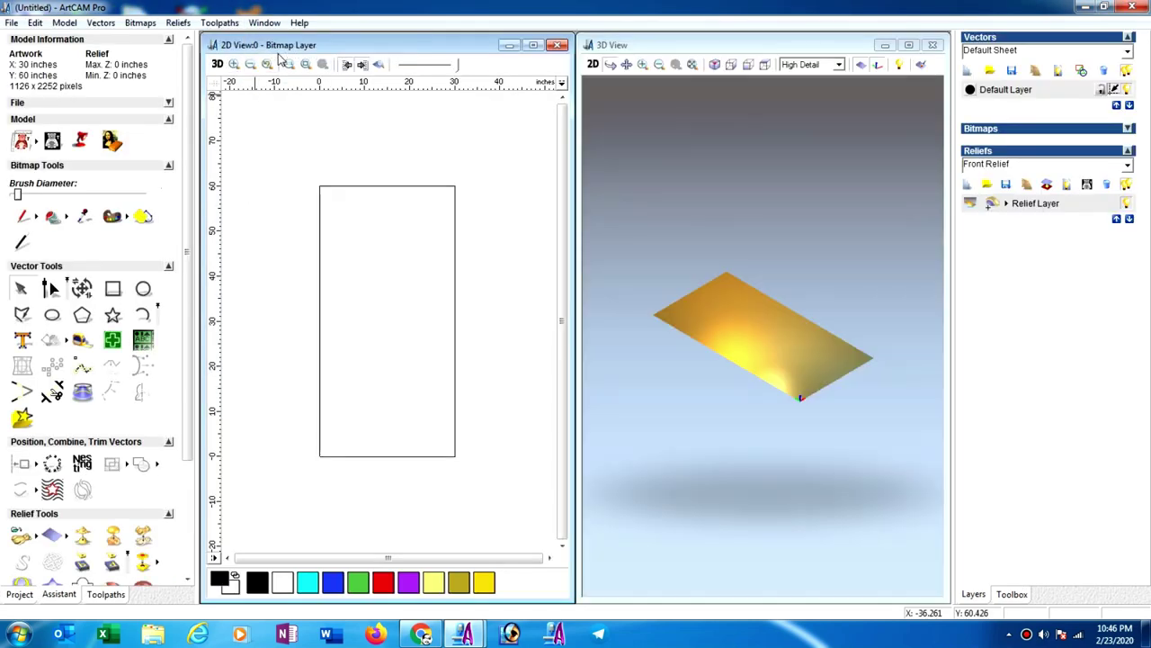
pyautogui.click(113, 287)
pyautogui.moveTo(315, 163); pyautogui.dragTo(461, 426)
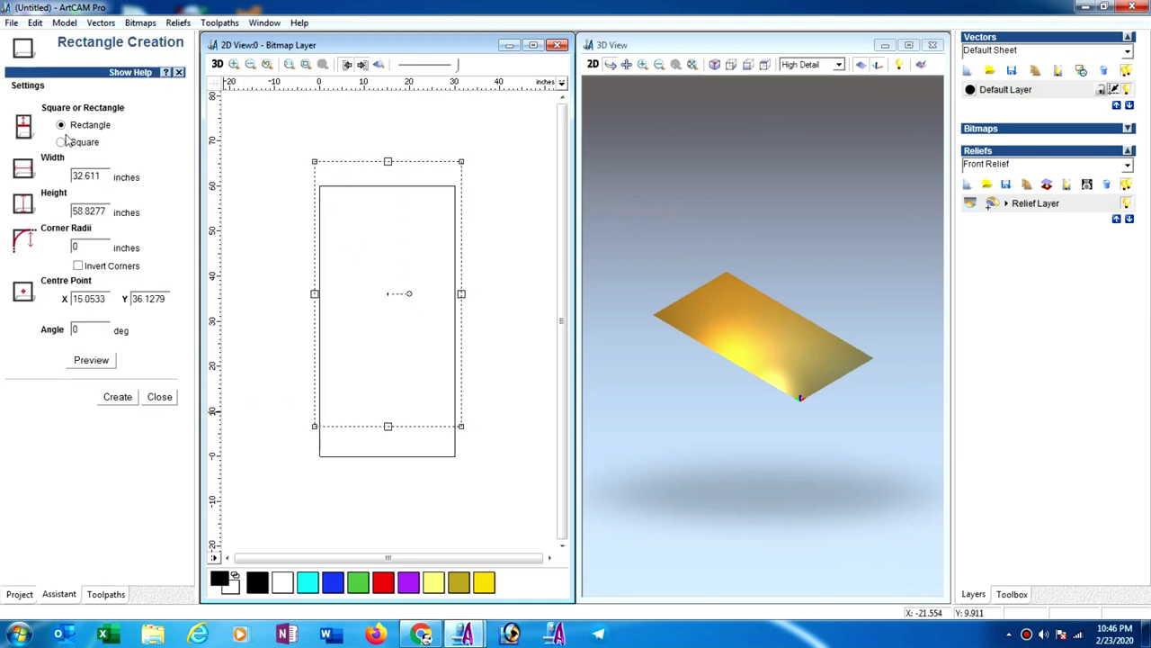
pyautogui.doubleClick(105, 176)
pyautogui.write('30')
pyautogui.doubleClick(109, 211)
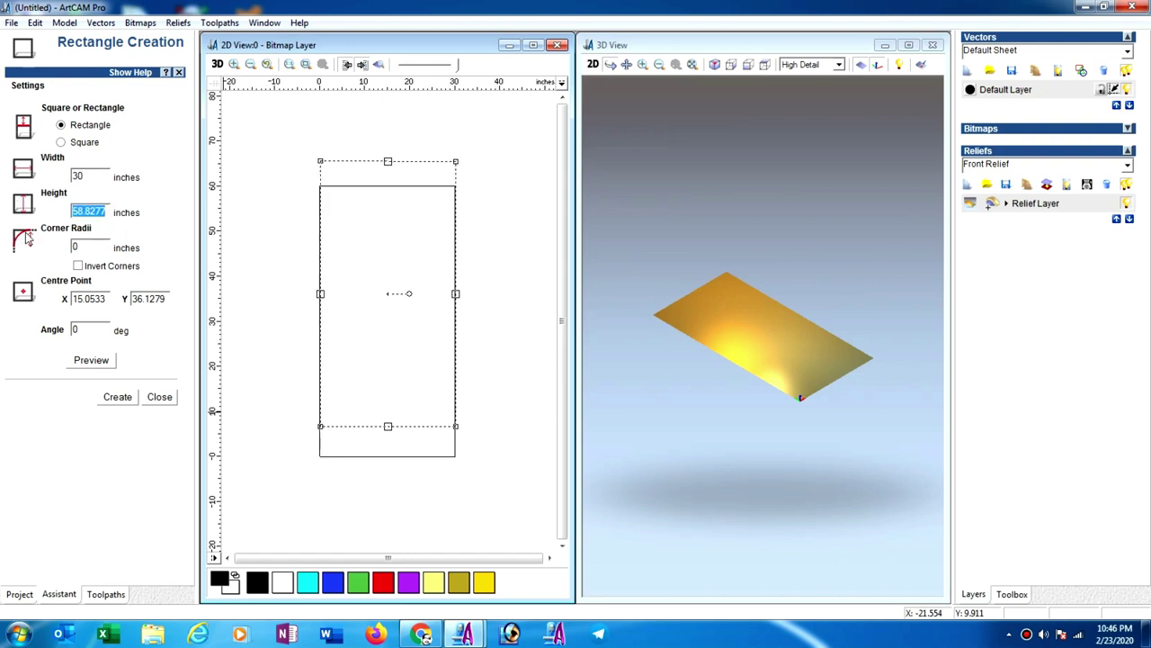
pyautogui.write('60')
pyautogui.click(131, 401)
pyautogui.click(159, 399)
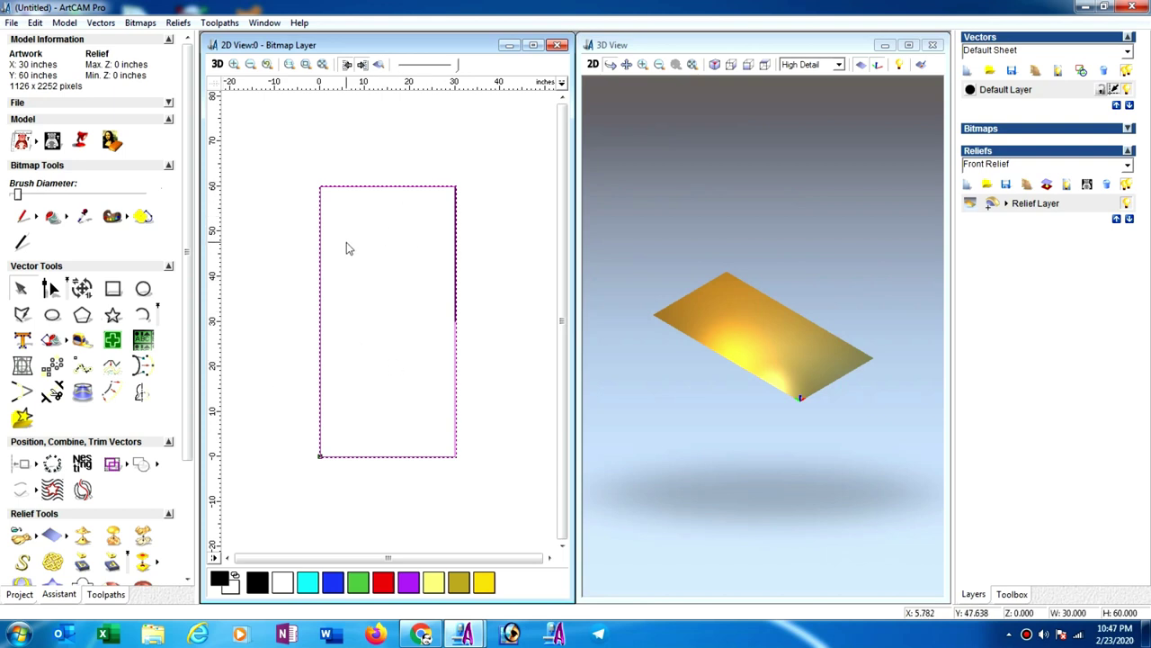
# Step: Offset the door outline 6 inches inwards to create an inner rectangle
pyautogui.click(113, 389)
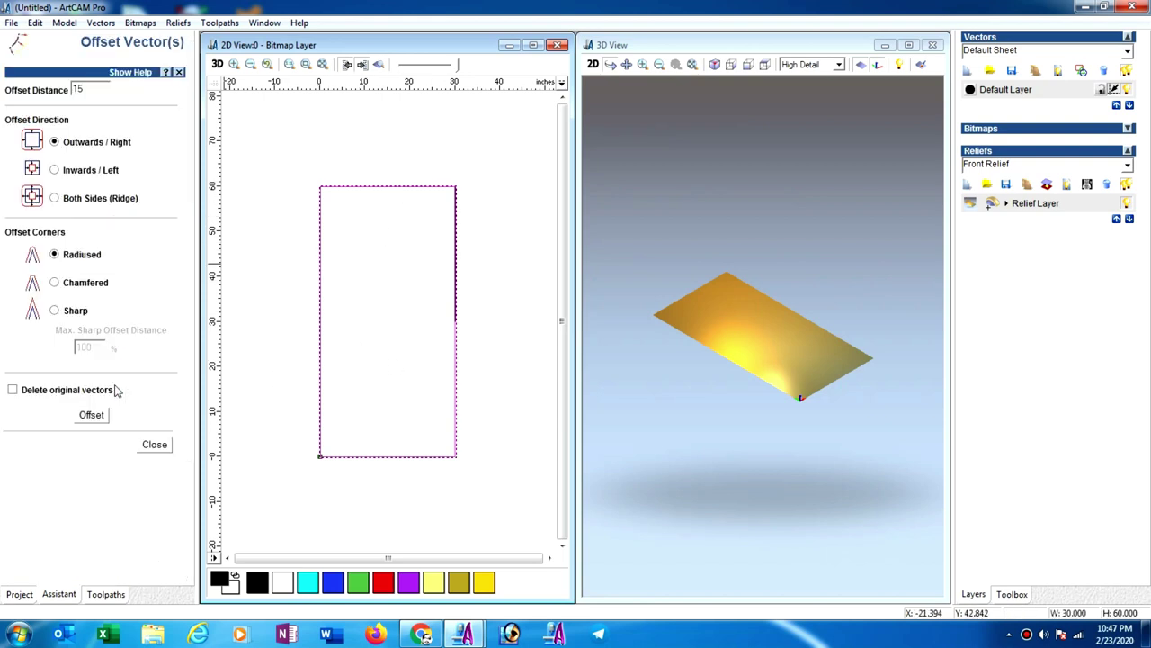
pyautogui.click(54, 171)
pyautogui.moveTo(93, 90); pyautogui.dragTo(54, 103)
pyautogui.write('6')
pyautogui.click(99, 418)
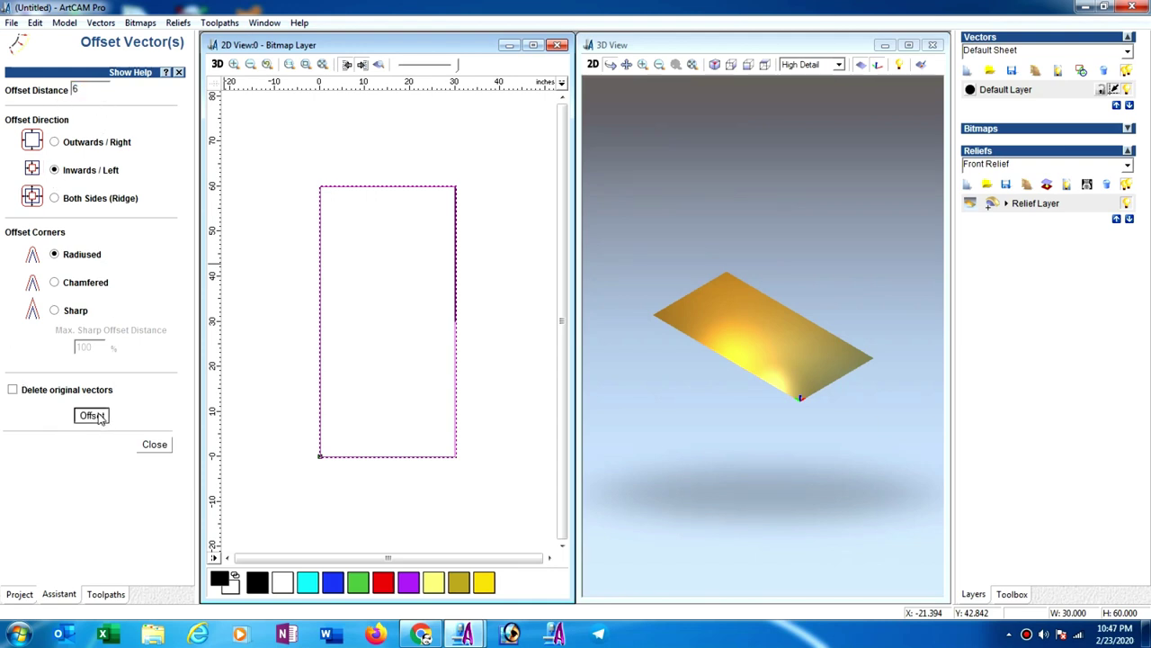
pyautogui.click(156, 445)
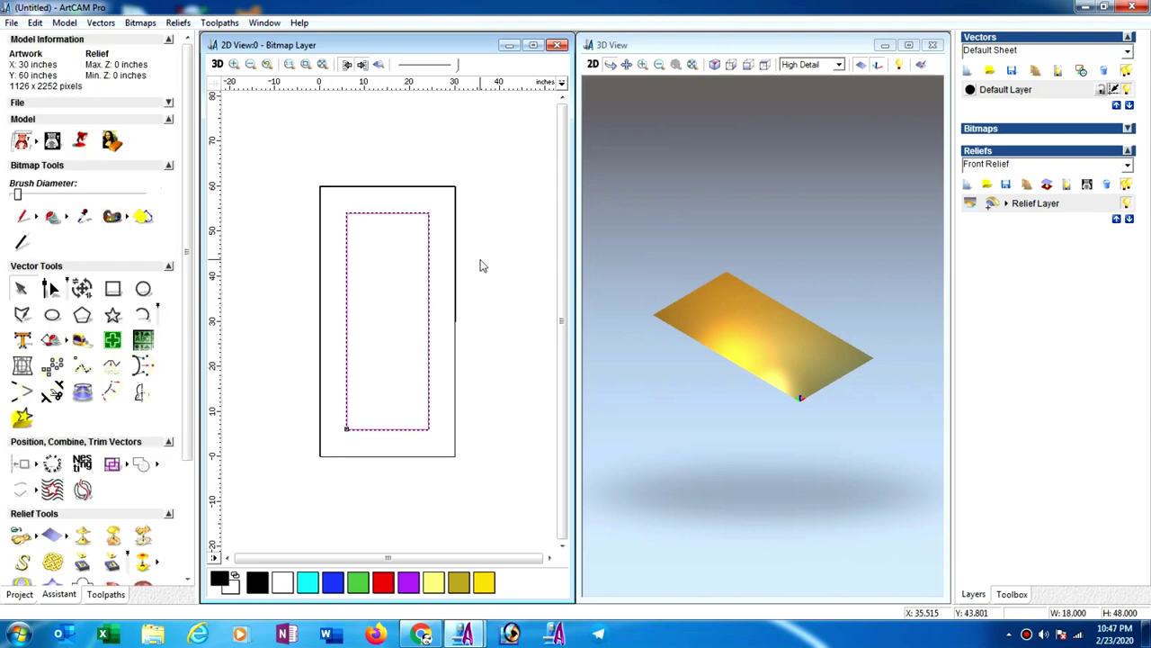
# Step: Switch the model size units to millimetres (762 × 1524 mm)
pyautogui.click(63, 23)
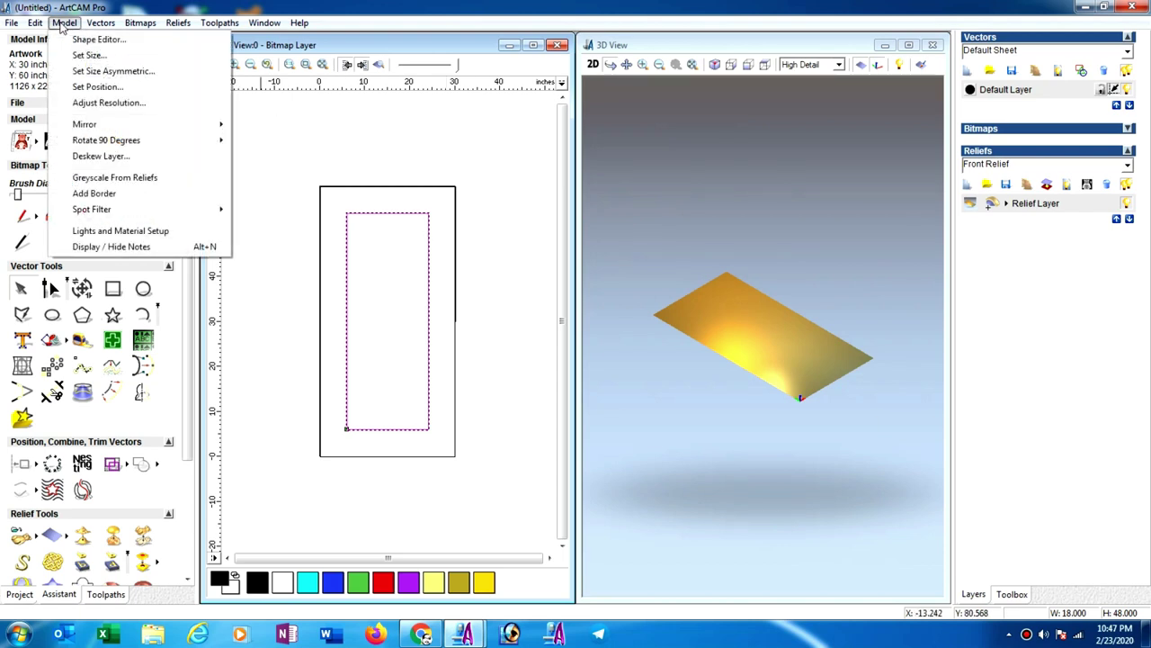
pyautogui.click(91, 56)
pyautogui.click(639, 358)
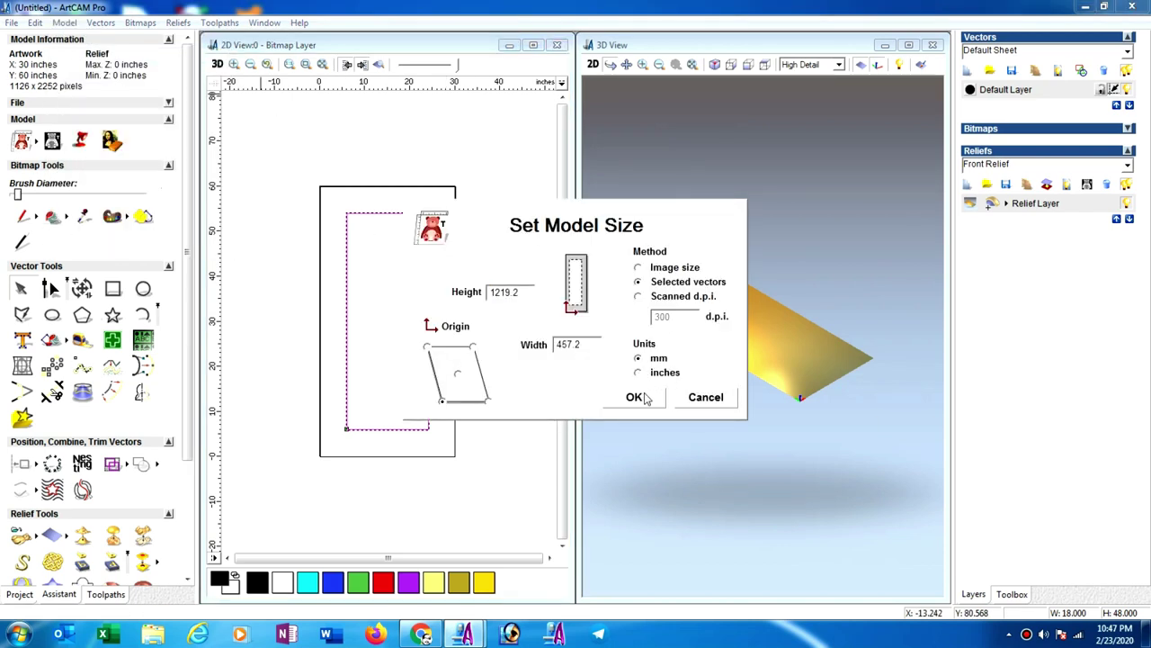
pyautogui.click(635, 397)
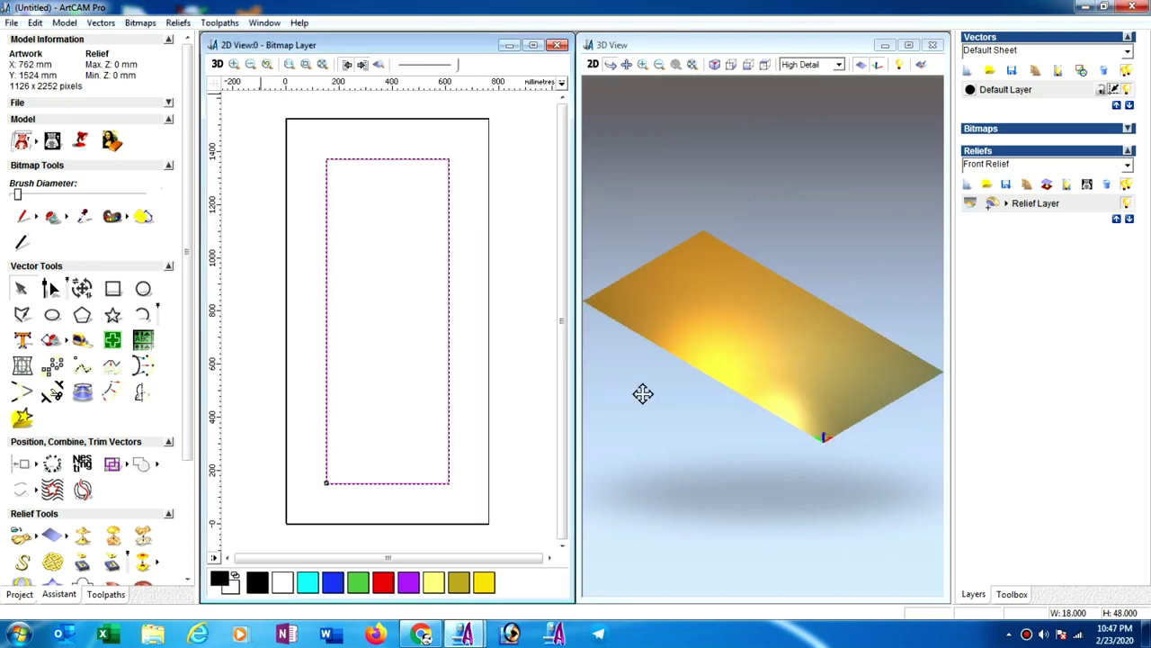
# Step: Paste the 10MM DOOR relief file into the model as 3D clipart
pyautogui.click(178, 24)
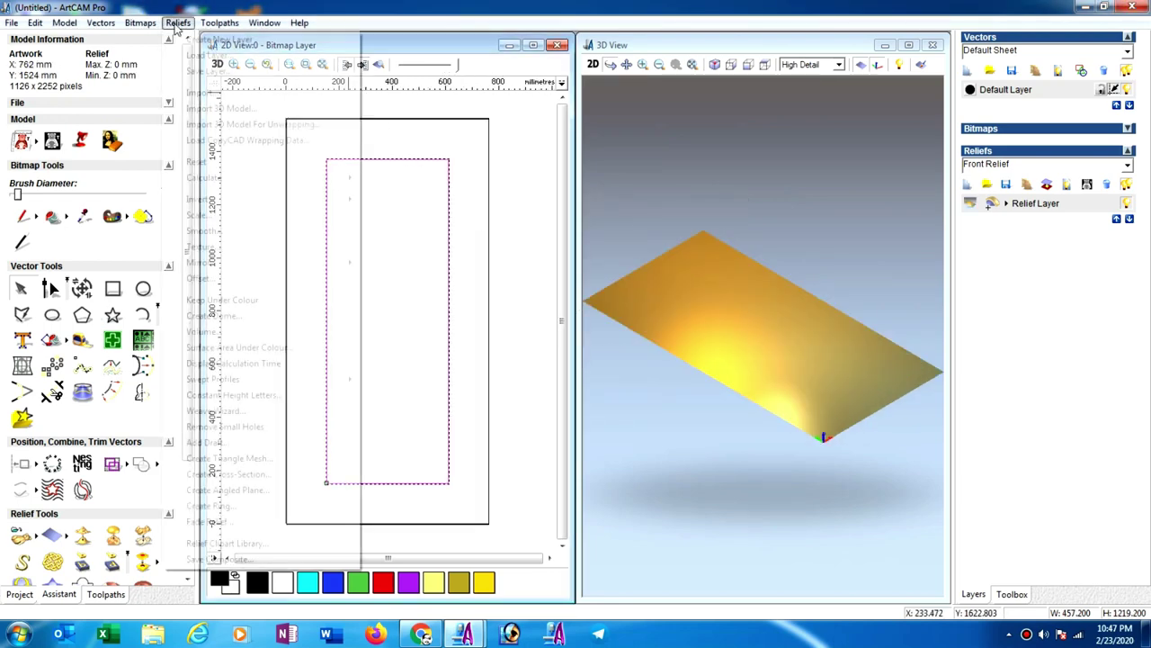
pyautogui.click(202, 55)
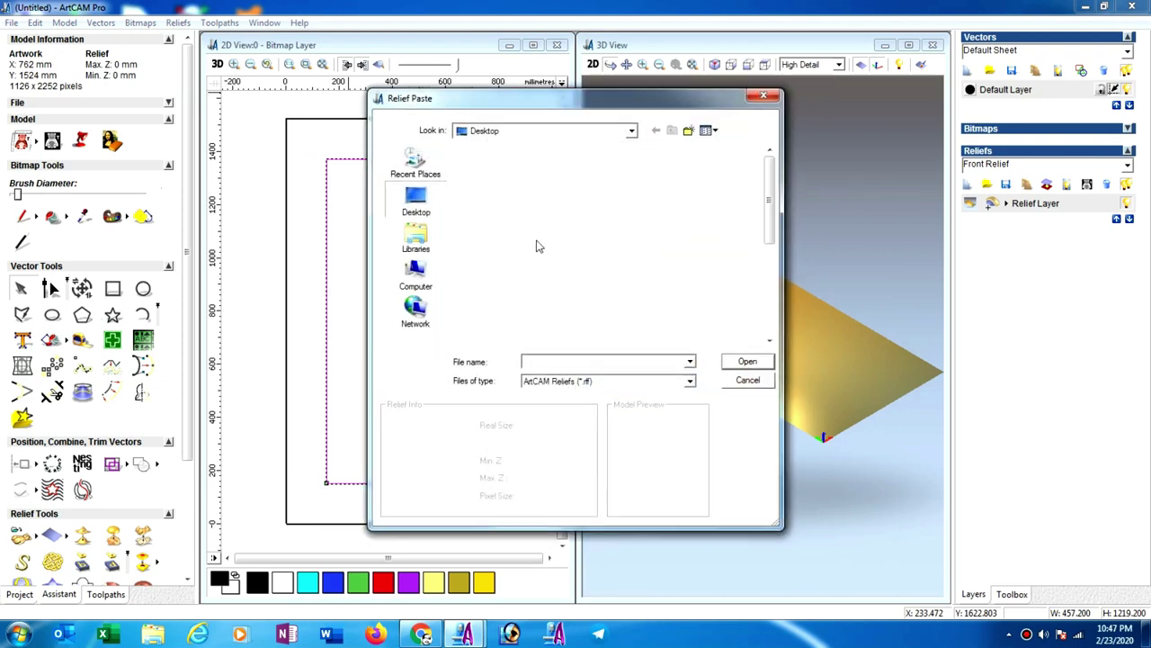
pyautogui.click(566, 191)
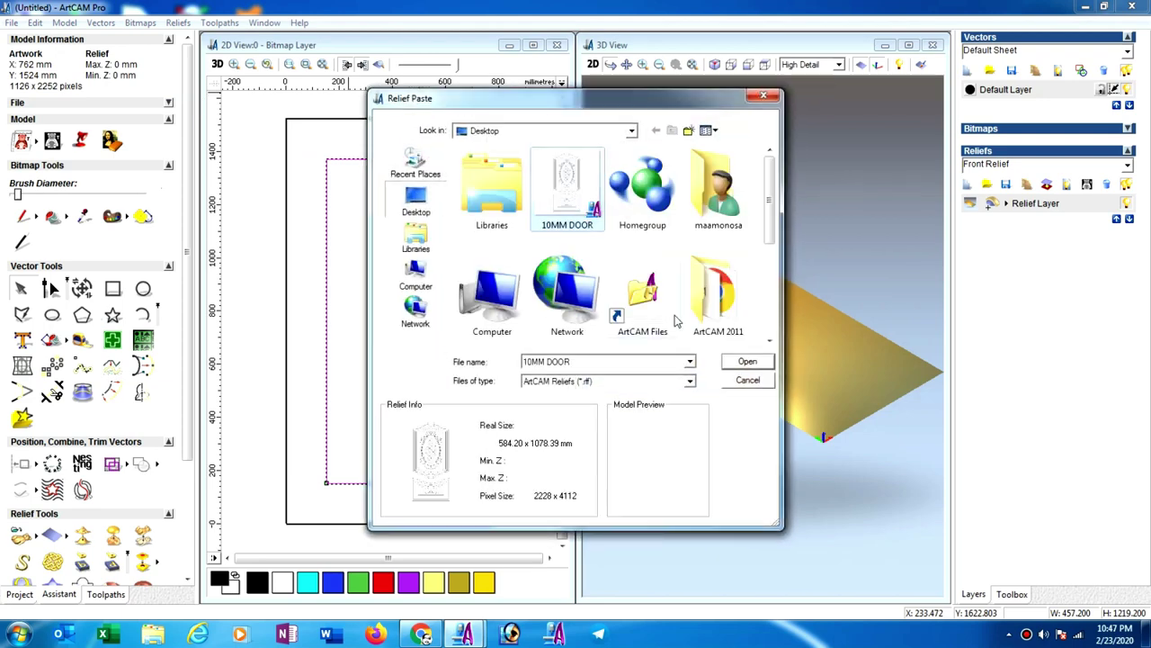
pyautogui.click(733, 362)
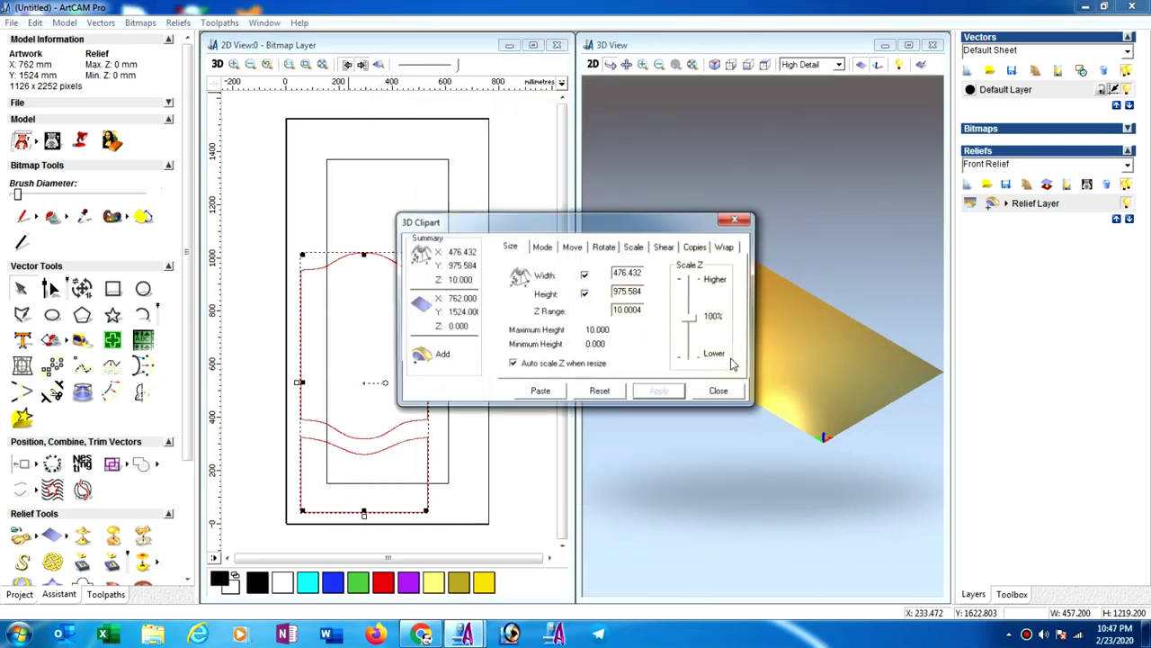
# Step: Move the door clipart up and right, and check the inner rectangle's size in Transform
pyautogui.moveTo(568, 232); pyautogui.dragTo(703, 251)
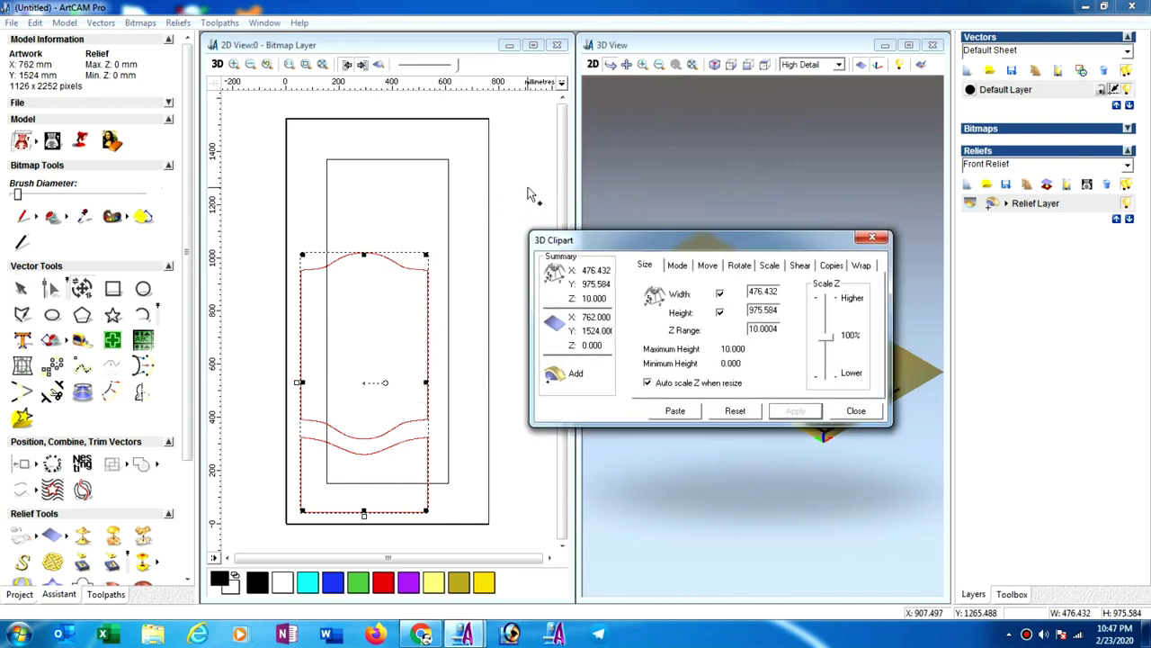
pyautogui.click(530, 196)
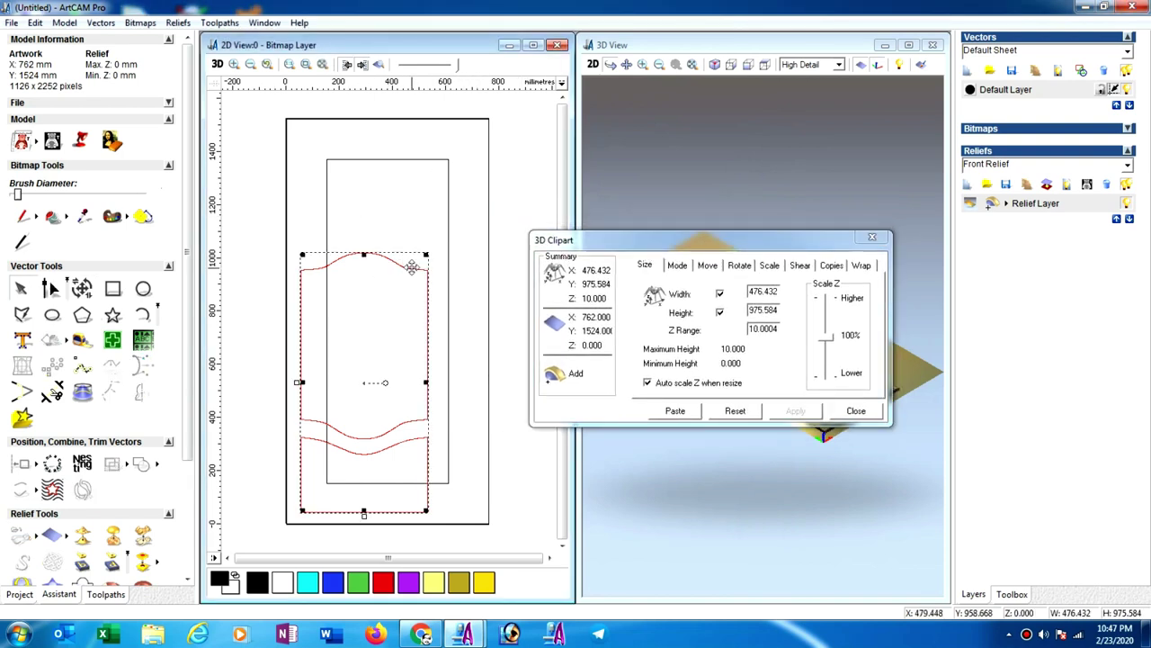
pyautogui.moveTo(406, 264); pyautogui.dragTo(546, 225)
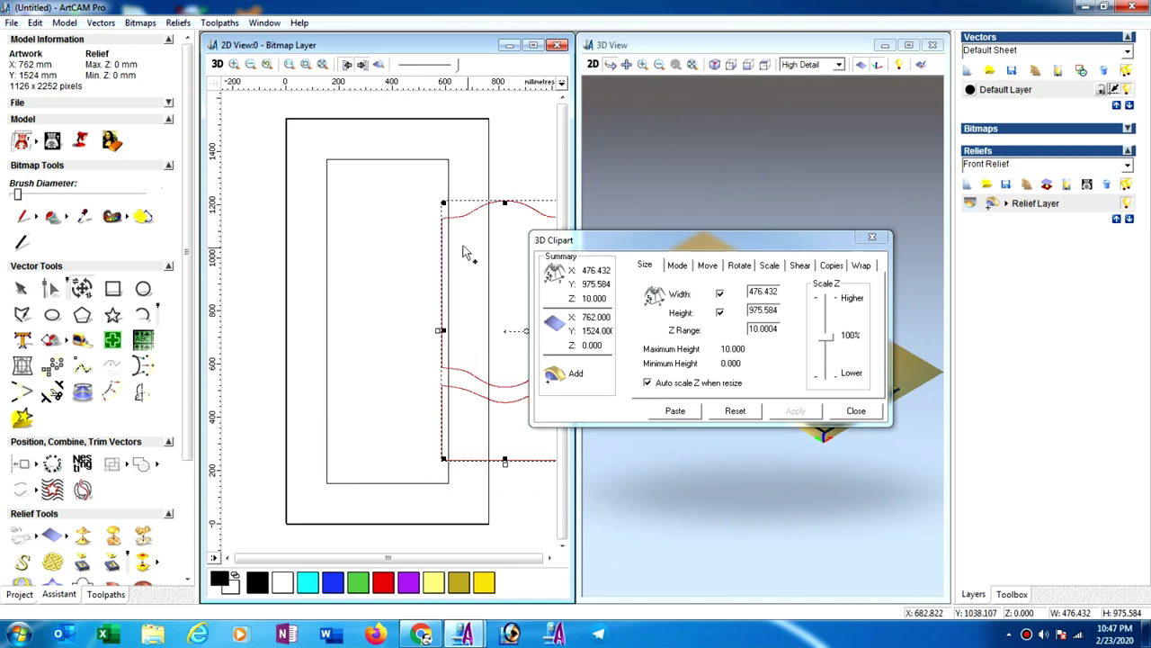
pyautogui.click(386, 157)
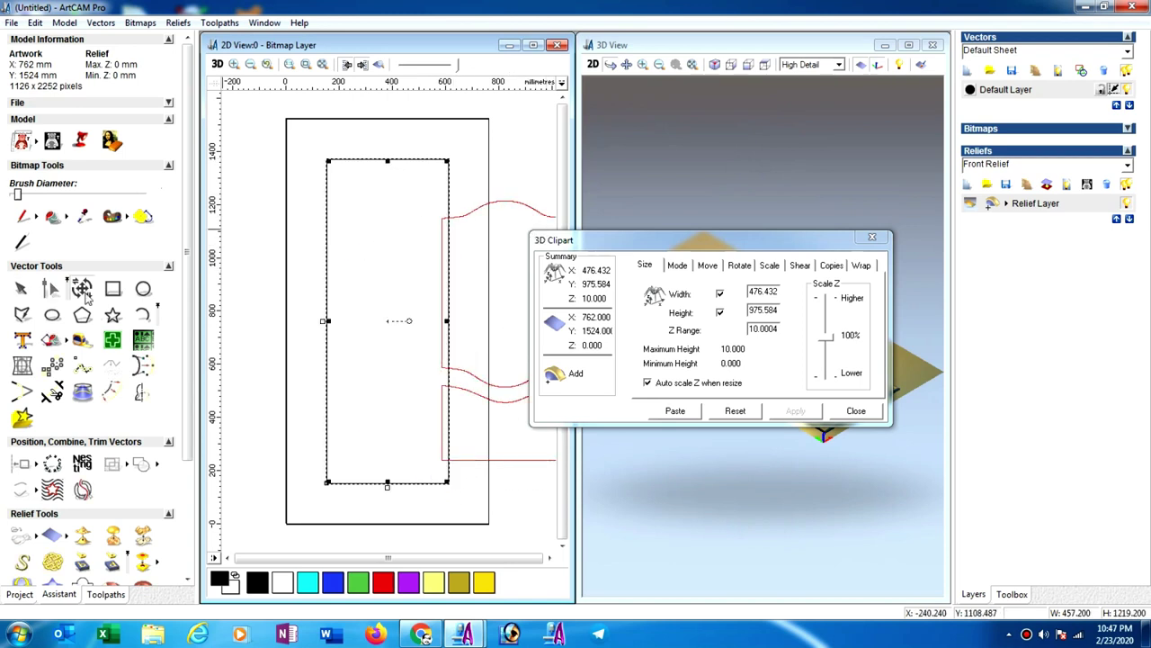
pyautogui.click(84, 289)
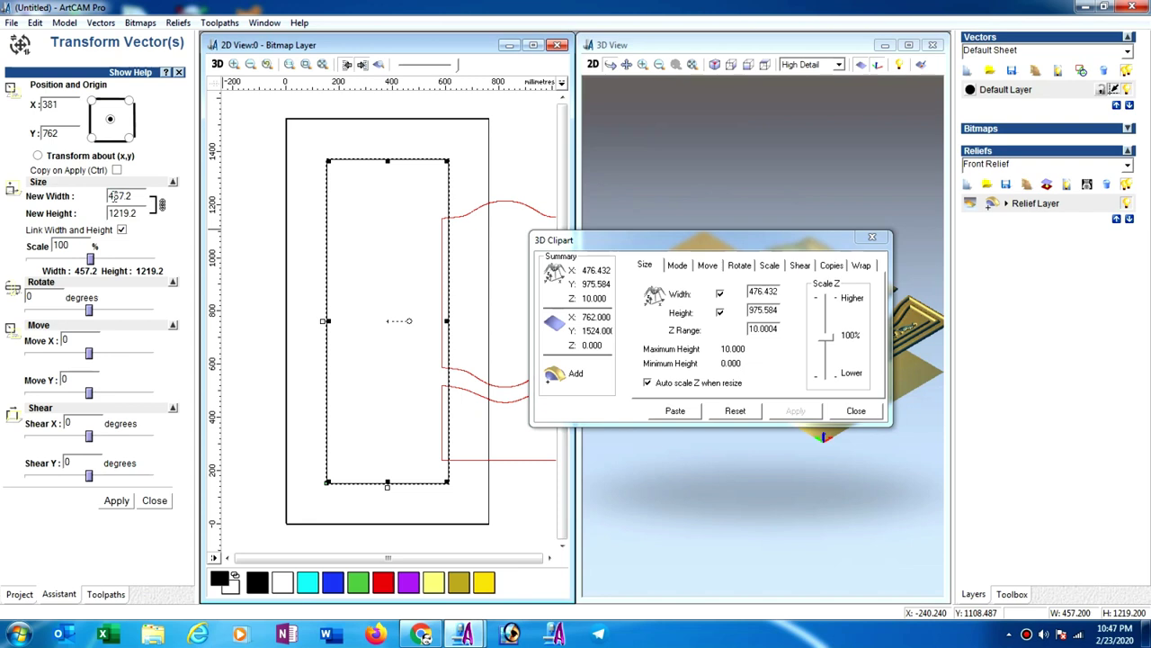
# Step: Resize the clipart to 457.2 × 1219.2 mm and set its Z range to 10
pyautogui.moveTo(779, 291); pyautogui.dragTo(742, 293)
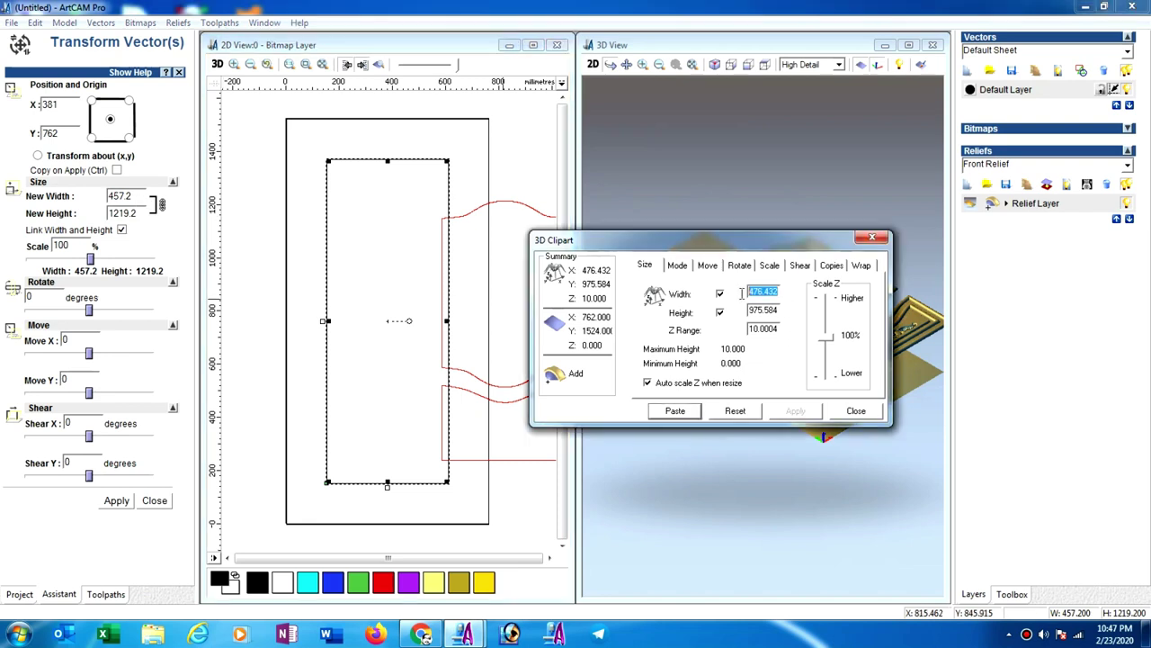
pyautogui.write('4')
pyautogui.moveTo(779, 309); pyautogui.dragTo(681, 320)
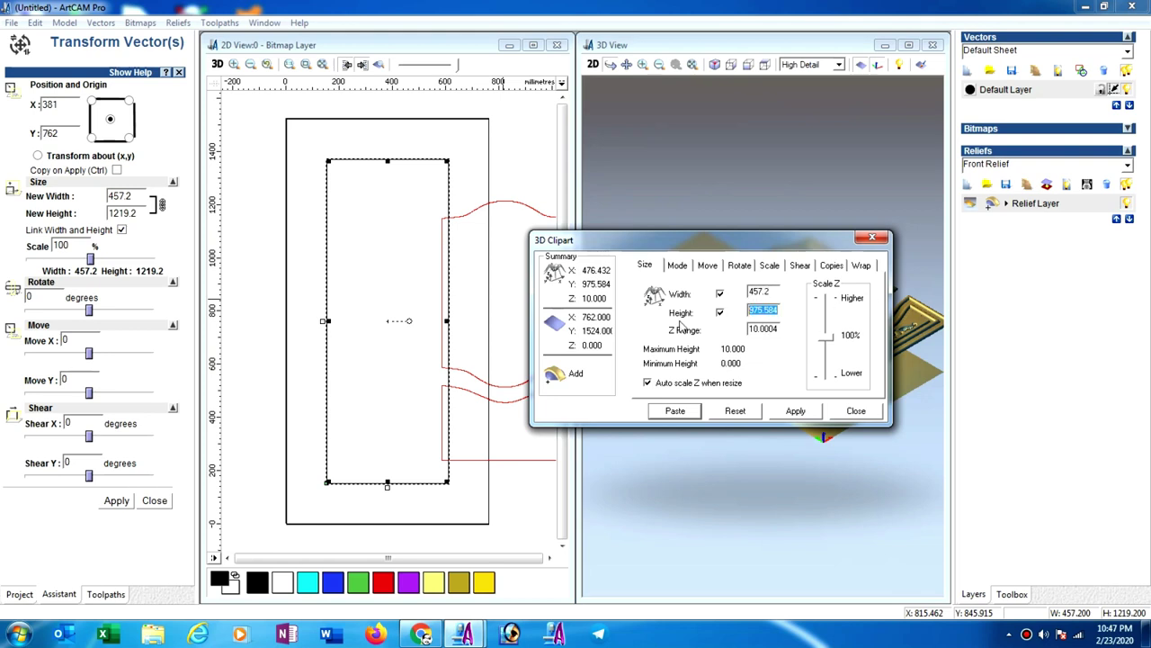
pyautogui.write('1219.2')
pyautogui.click(797, 411)
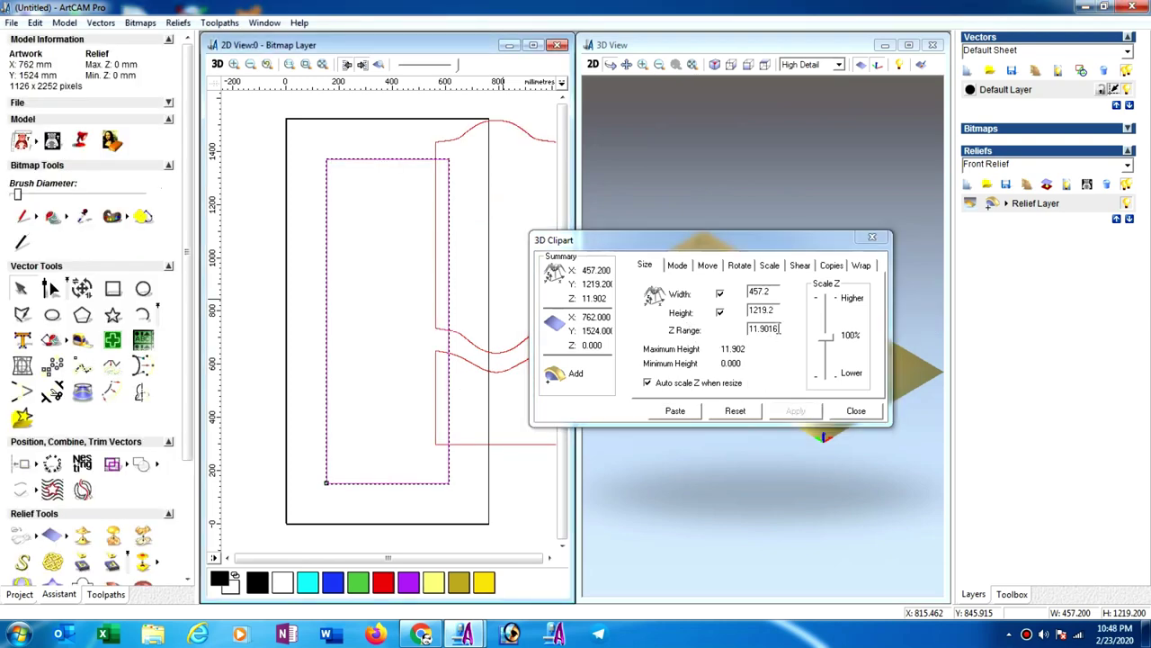
pyautogui.moveTo(780, 329); pyautogui.dragTo(710, 335)
pyautogui.write('10')
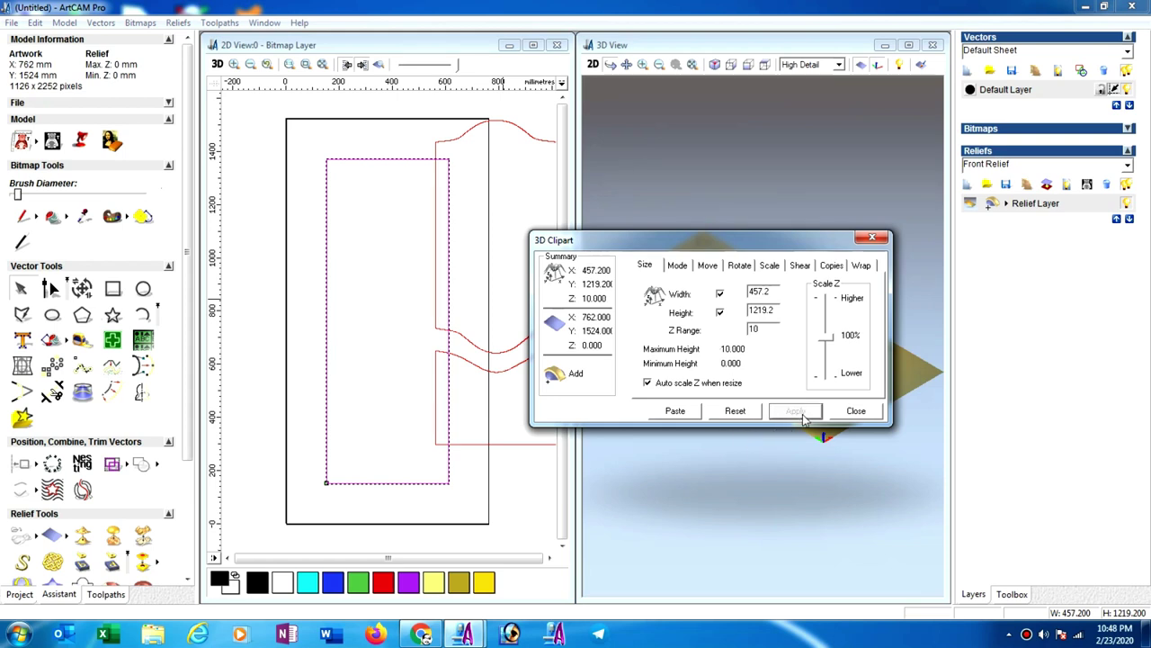
# Step: Centre the door clipart inside the inner offset rectangle
pyautogui.click(258, 107)
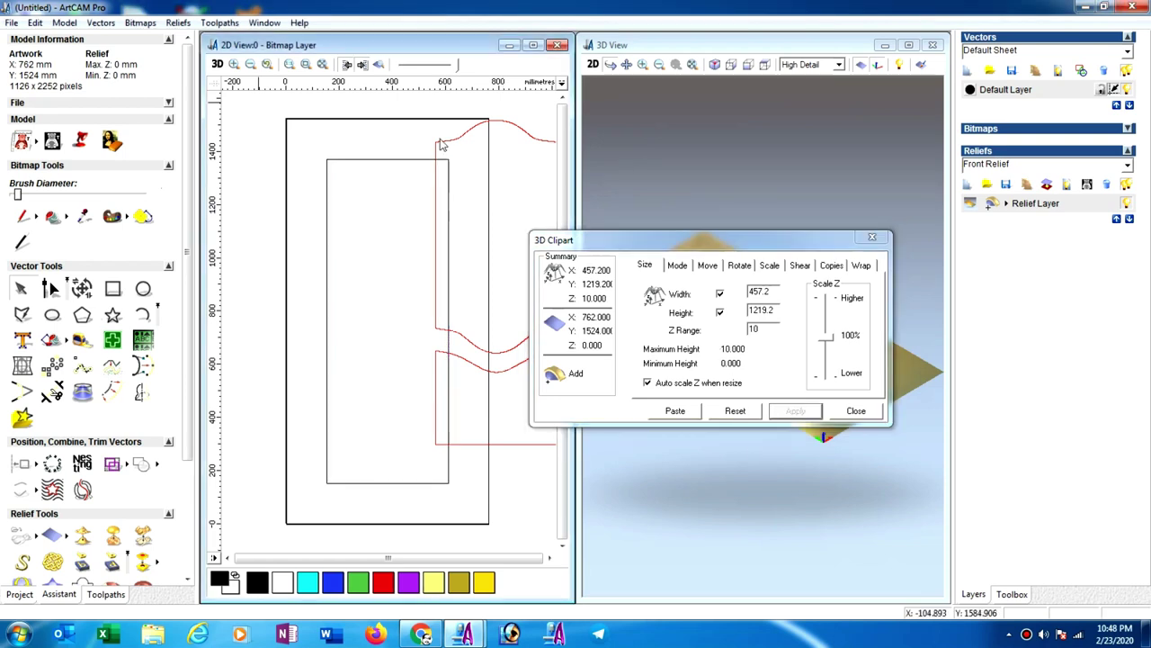
pyautogui.click(435, 135)
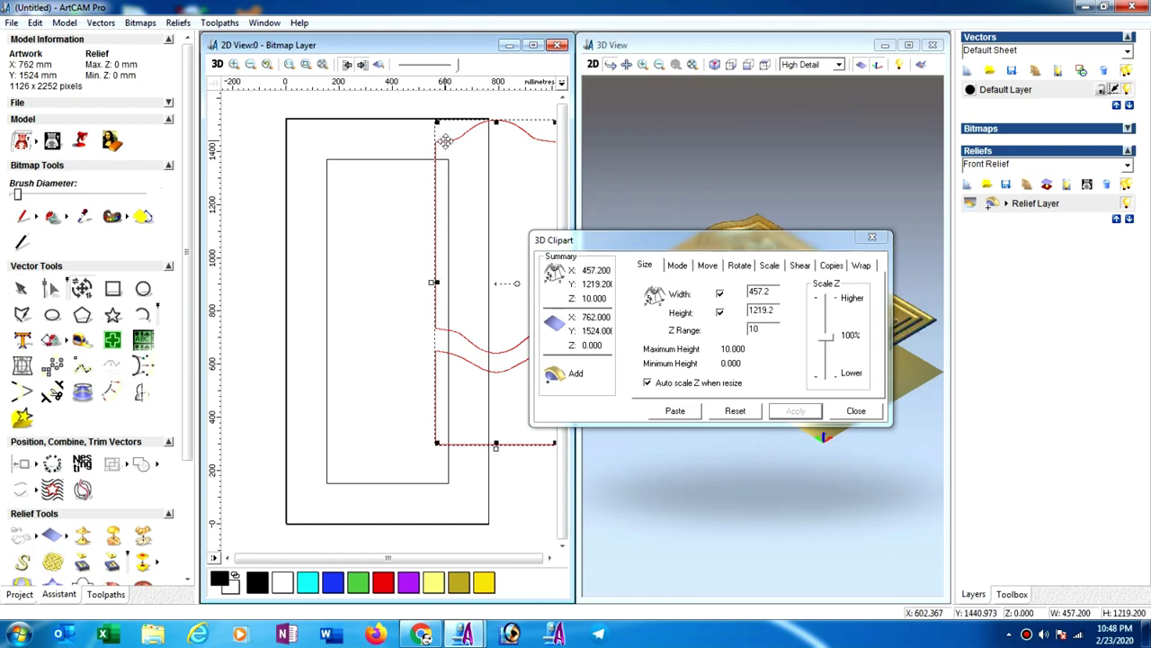
pyautogui.keyDown('shift'); pyautogui.click(388, 160); pyautogui.keyUp('shift')
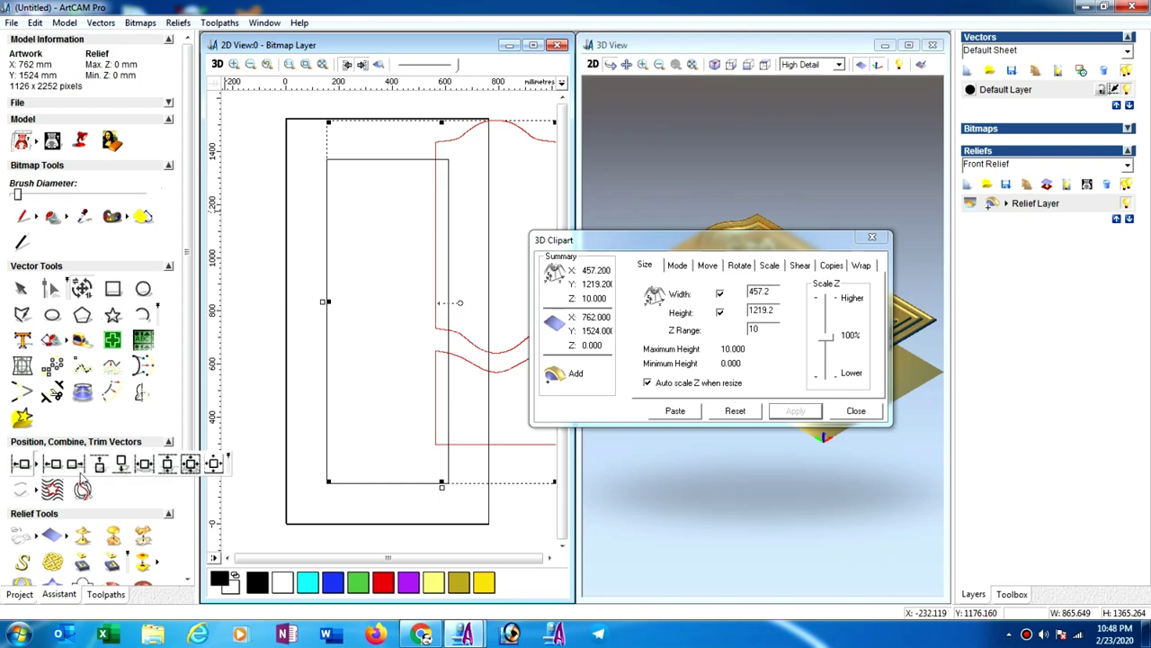
pyautogui.click(194, 468)
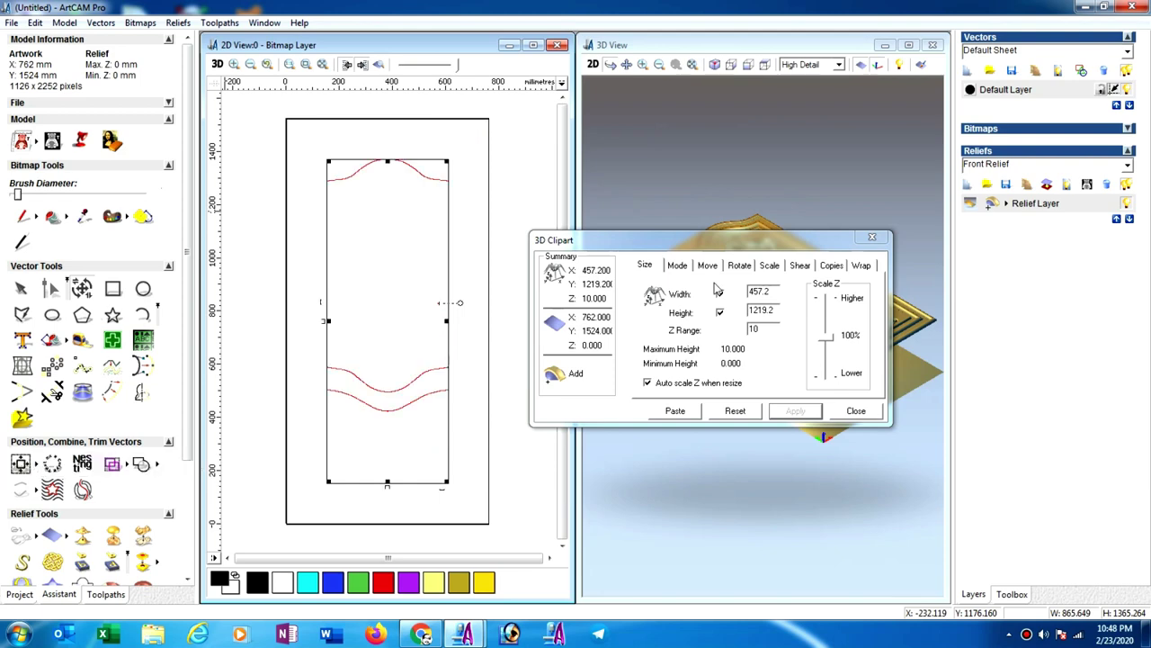
# Step: Paste the door relief into the model, giving a 10 mm maximum height
pyautogui.moveTo(752, 249); pyautogui.dragTo(233, 218)
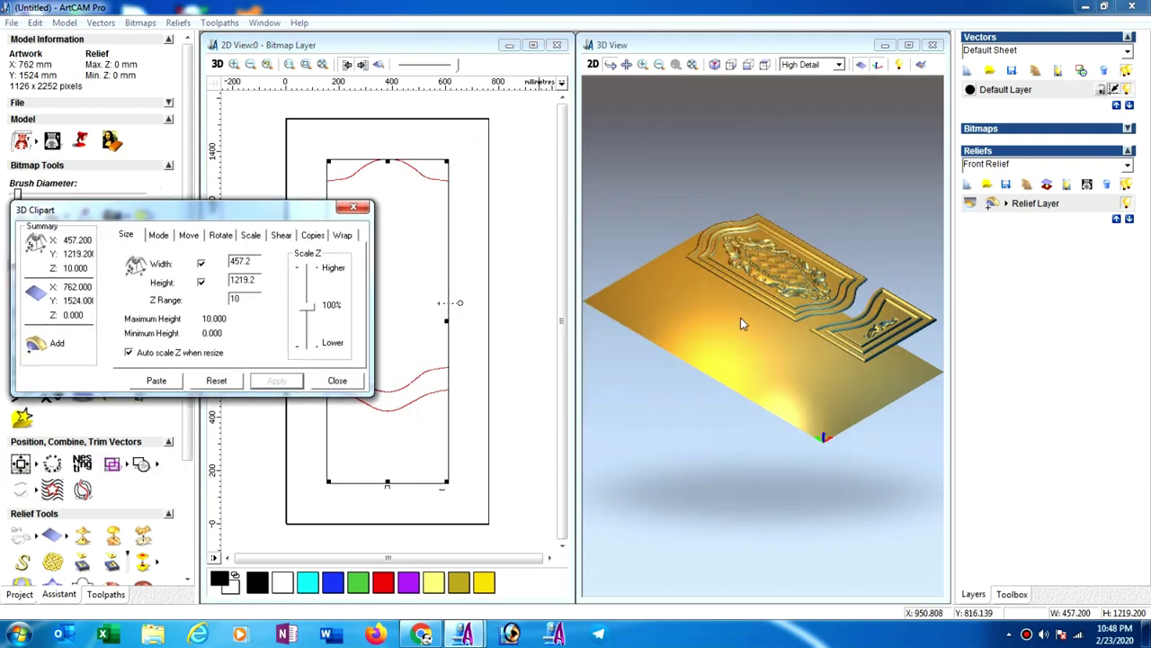
pyautogui.moveTo(753, 423)
pyautogui.mouseDown()
pyautogui.moveTo(704, 504)
pyautogui.moveTo(806, 304)
pyautogui.mouseUp()
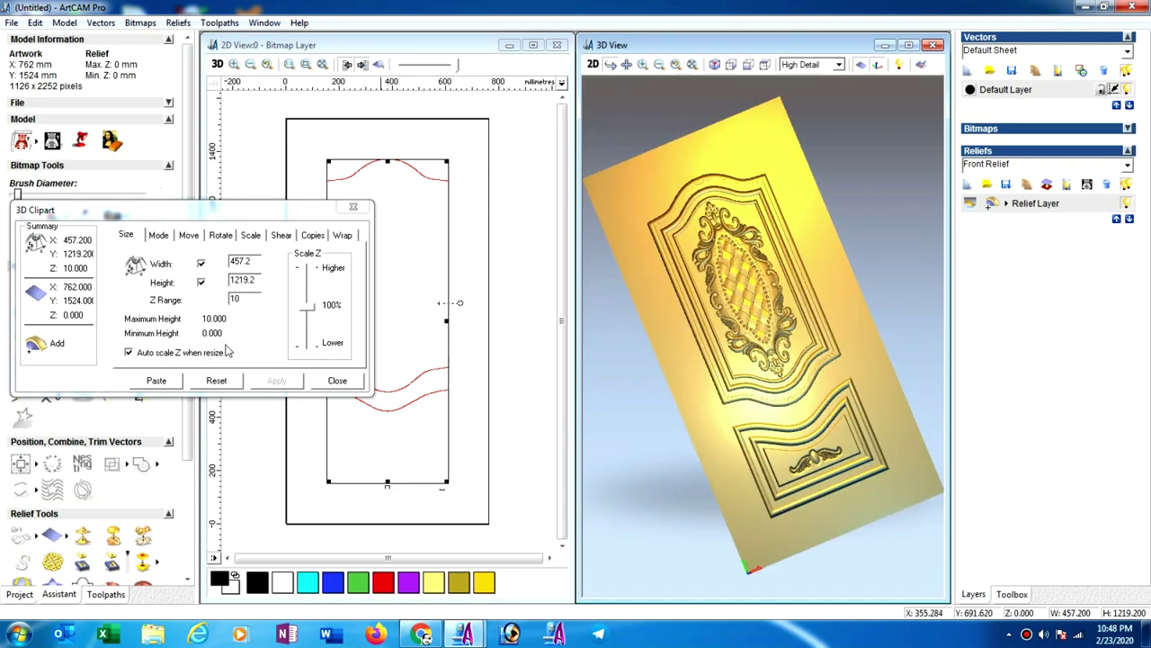
pyautogui.click(166, 381)
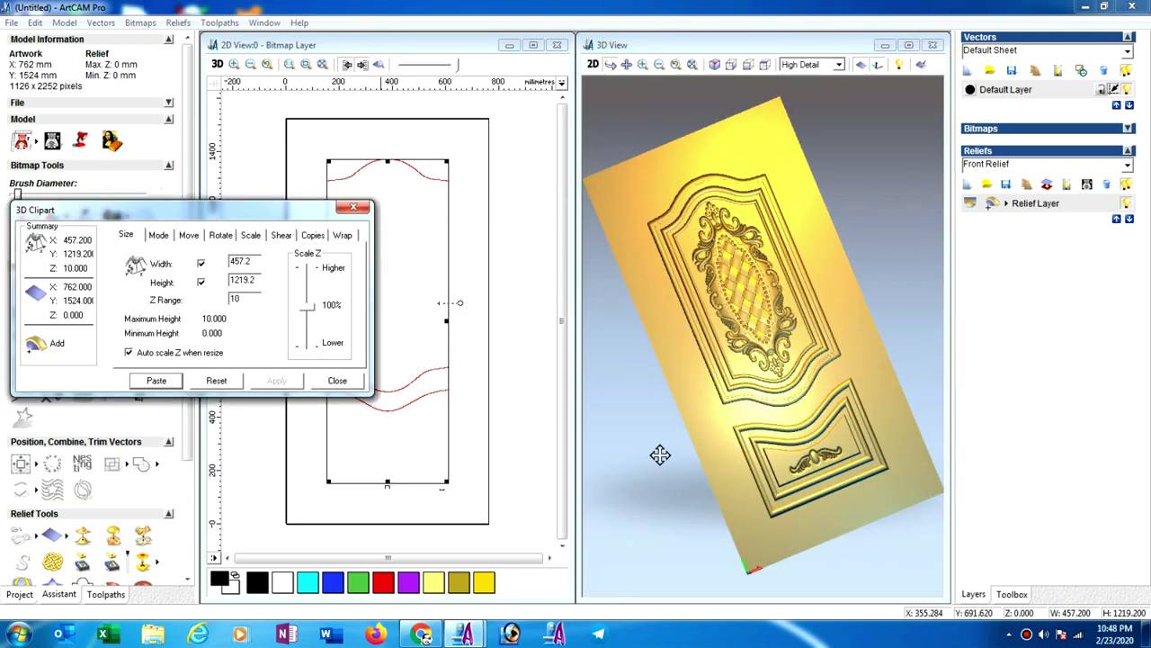
pyautogui.moveTo(661, 455); pyautogui.dragTo(821, 450)
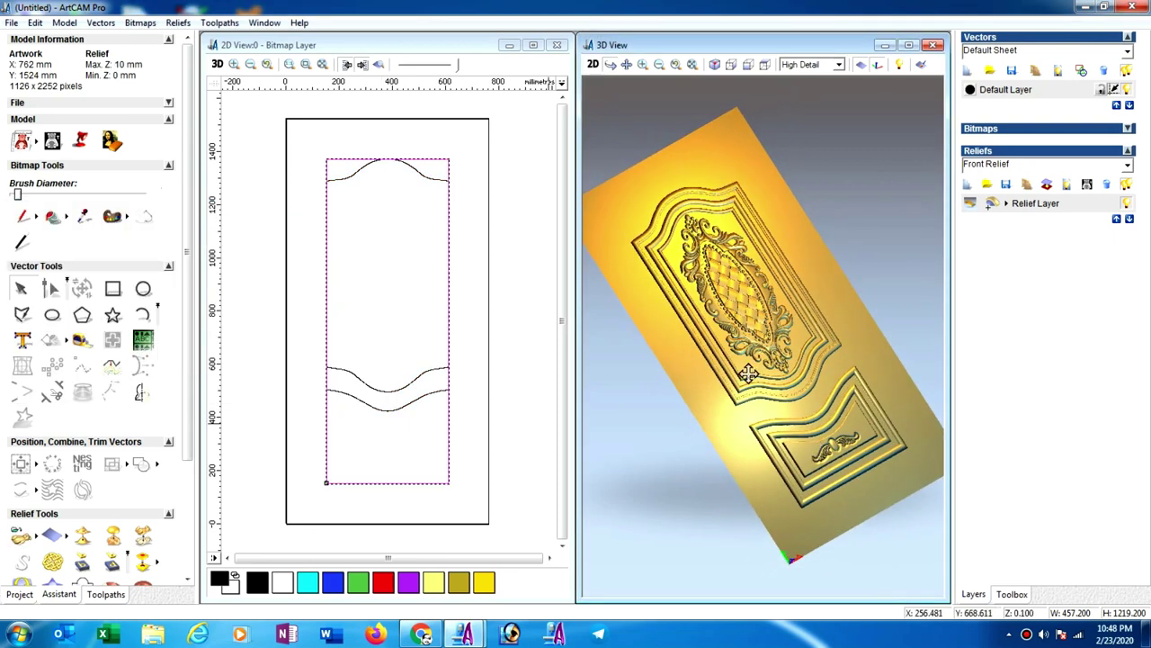
# Step: Reselect the inner door vector with 2D relief shading off and bring up the toolpath tools
pyautogui.click(379, 65)
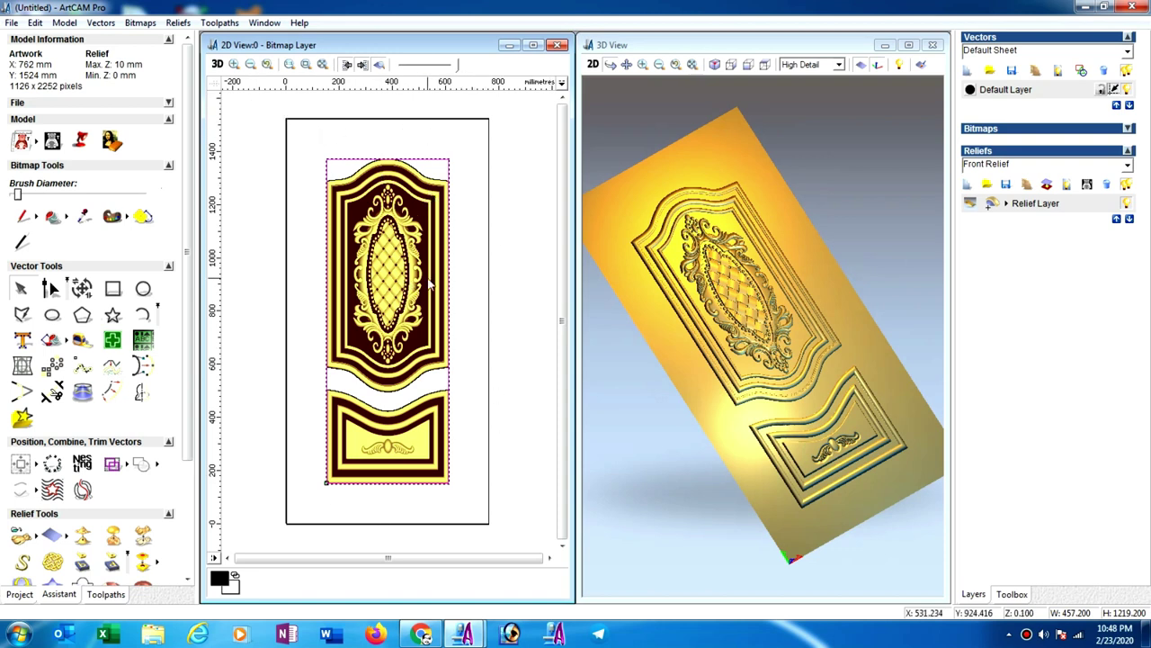
pyautogui.click(513, 260)
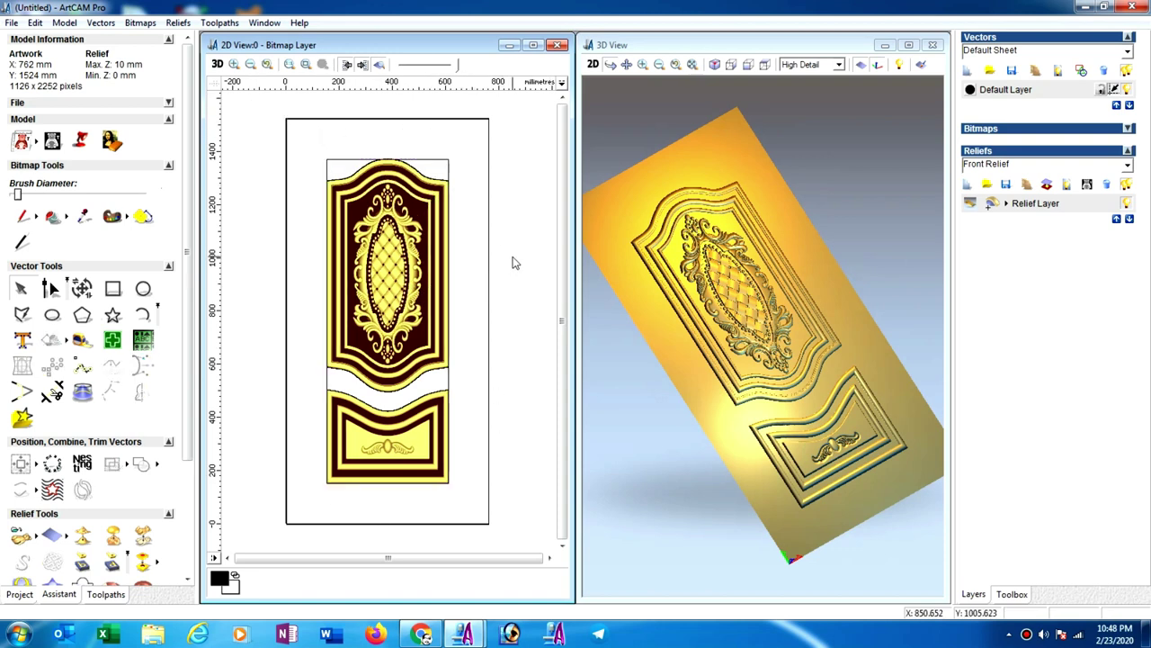
pyautogui.click(408, 385)
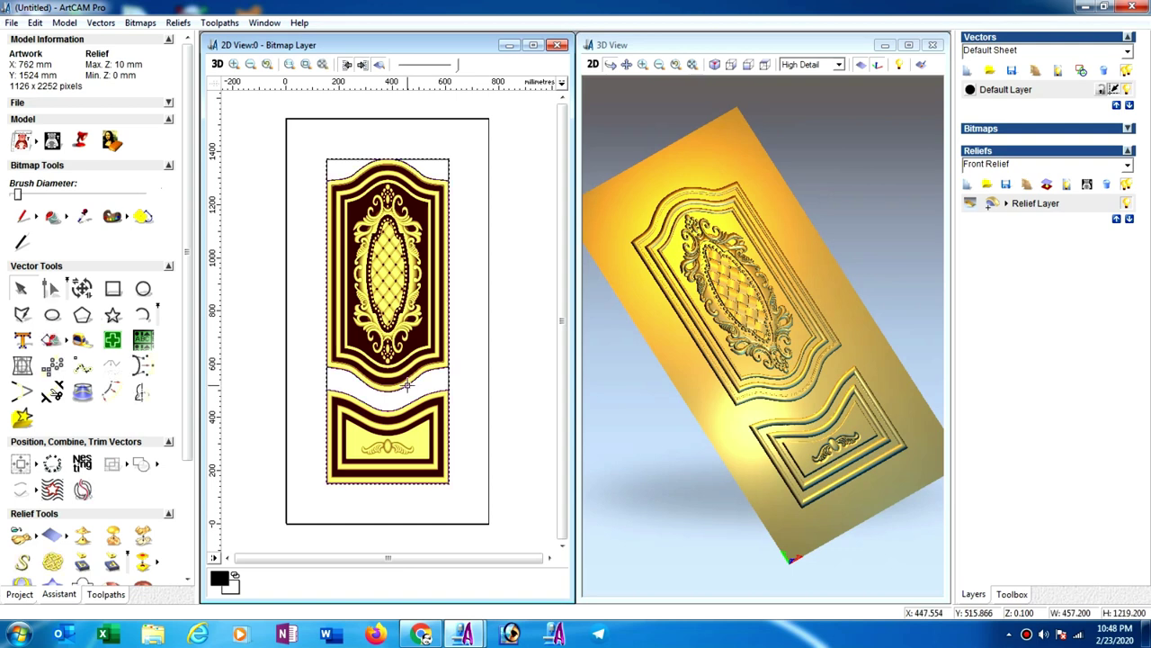
pyautogui.click(378, 64)
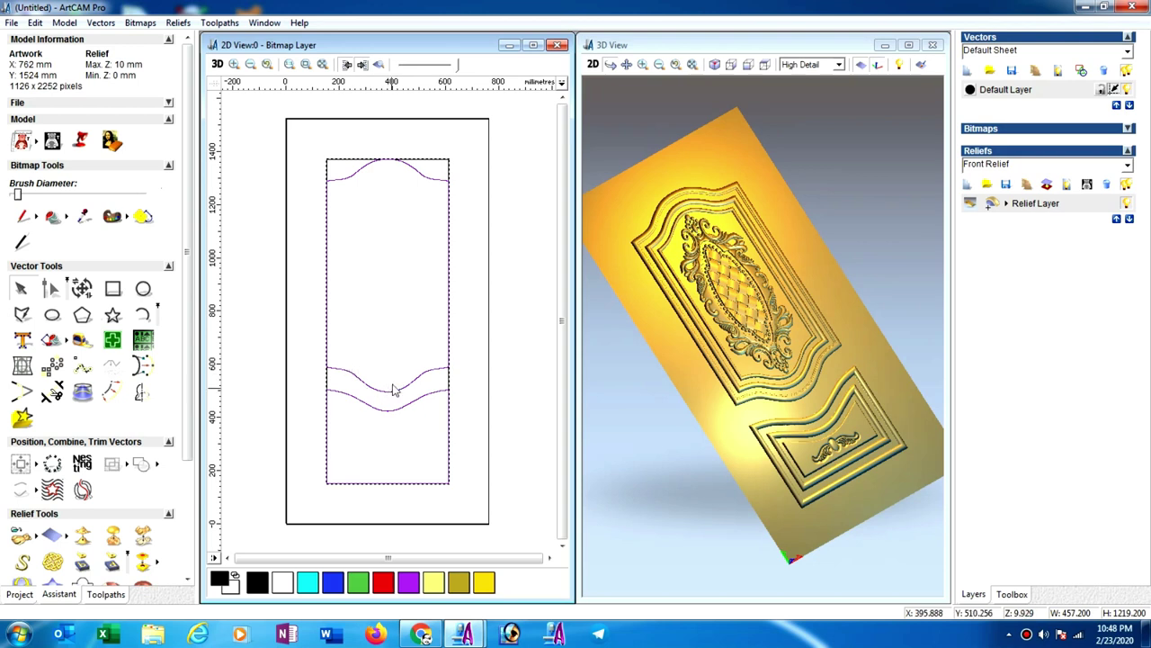
pyautogui.click(103, 595)
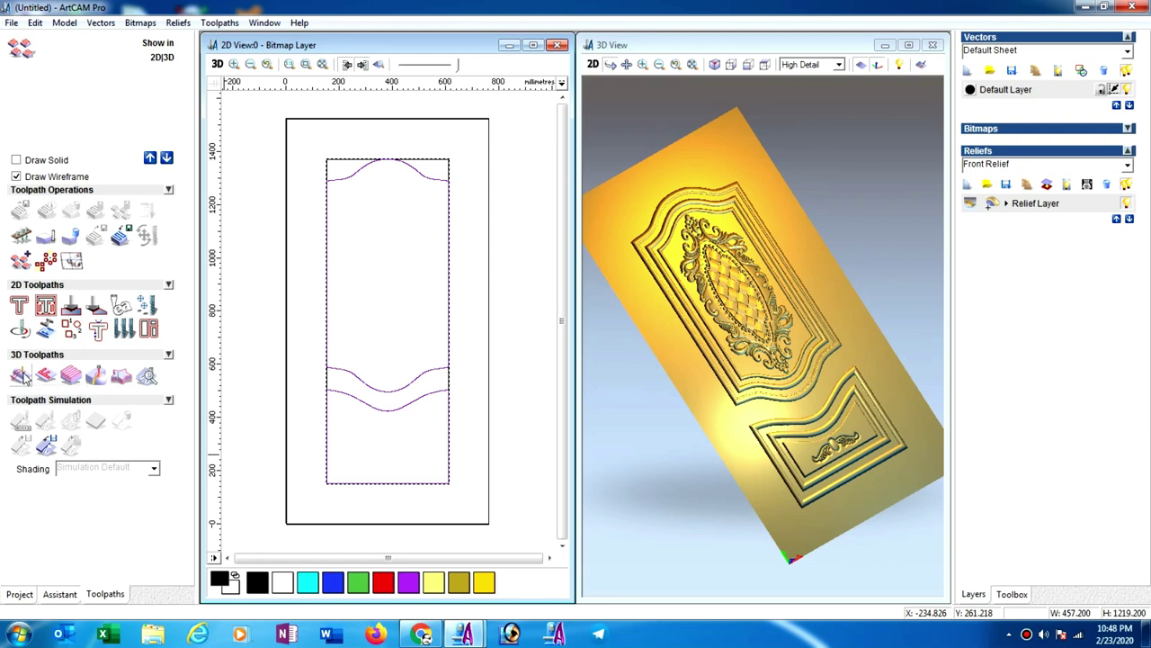
# Step: Start a Machine Relief toolpath on the selected vector with Raster strategy and zoom the 3D view
pyautogui.click(20, 376)
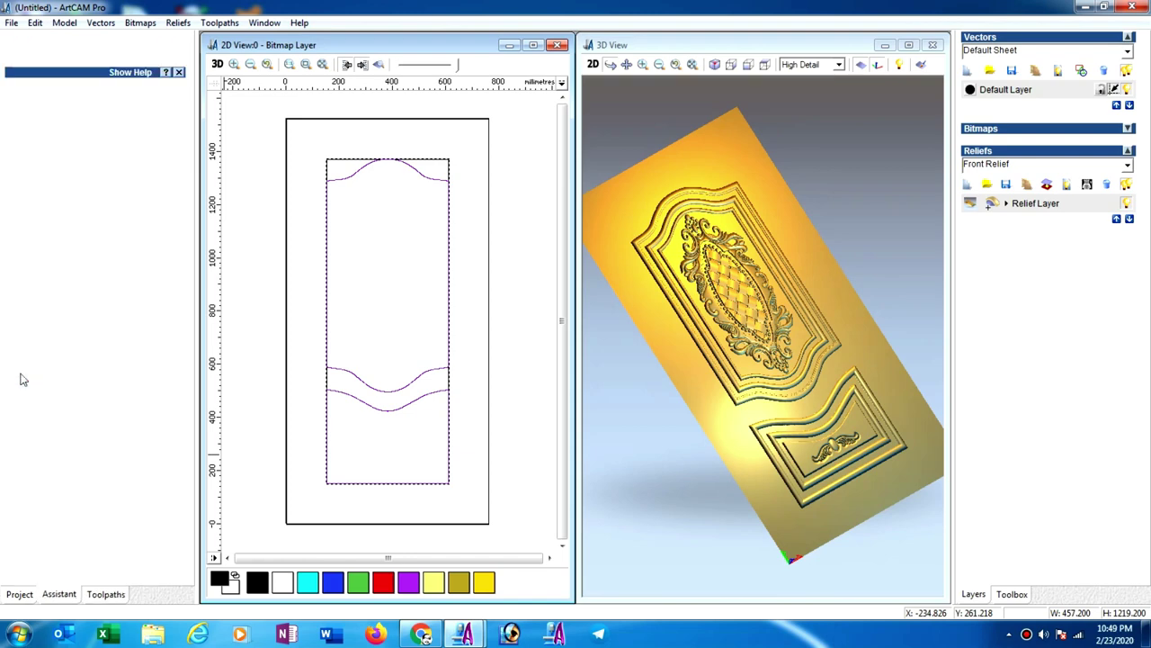
pyautogui.click(40, 126)
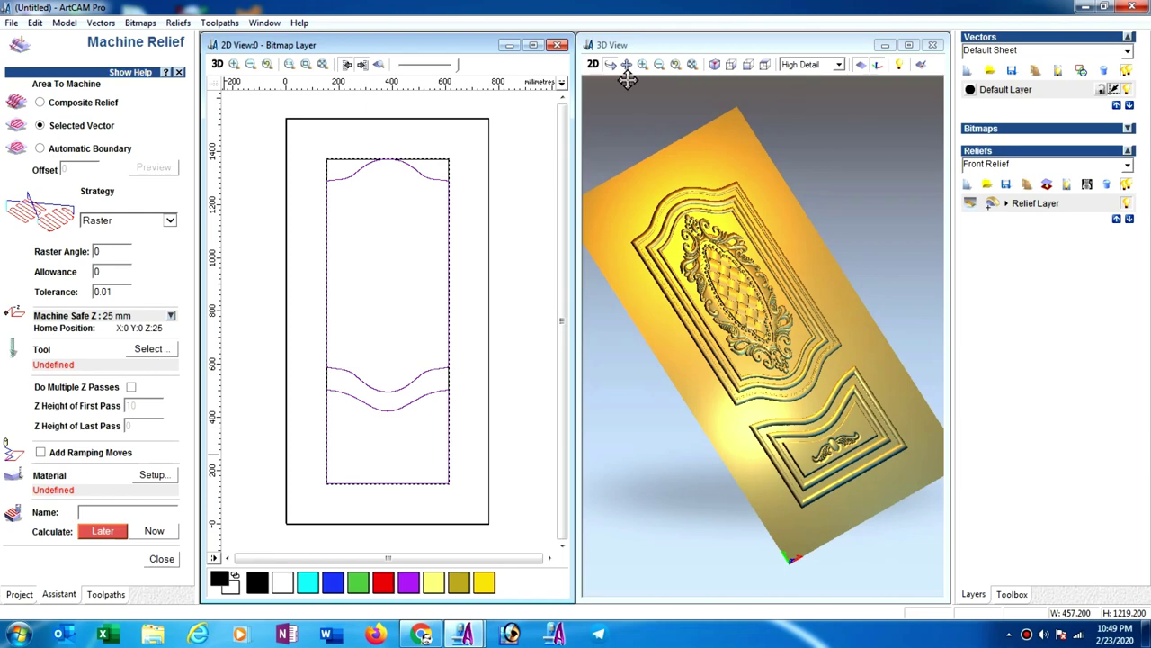
pyautogui.click(691, 262)
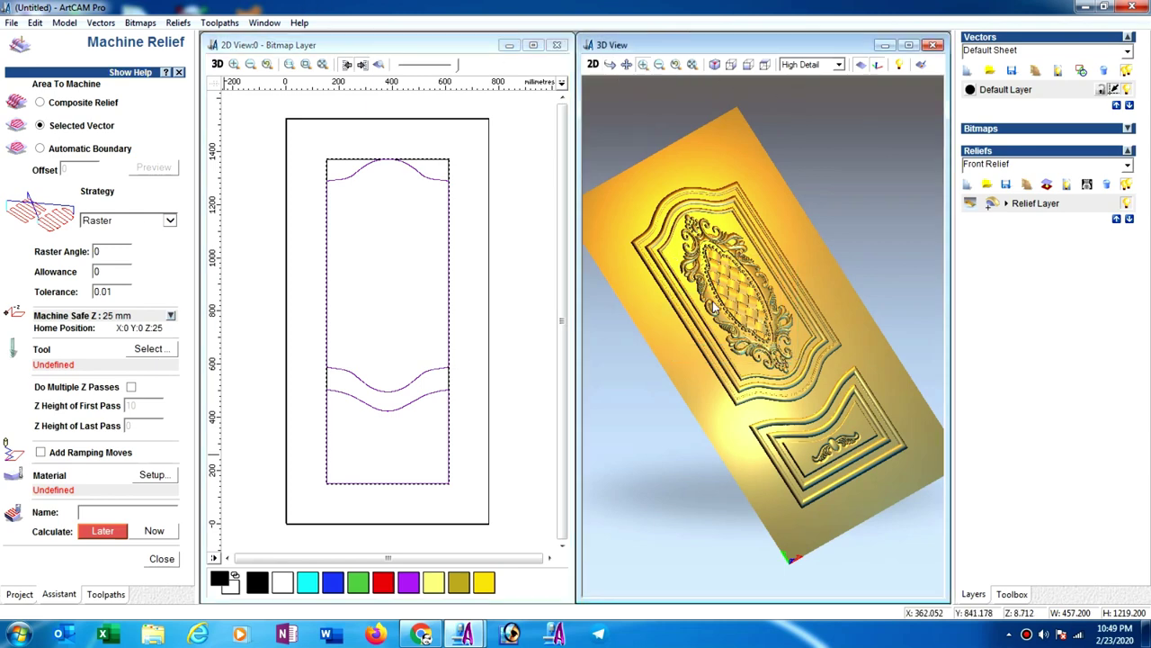
pyautogui.scroll(5, 724, 324)
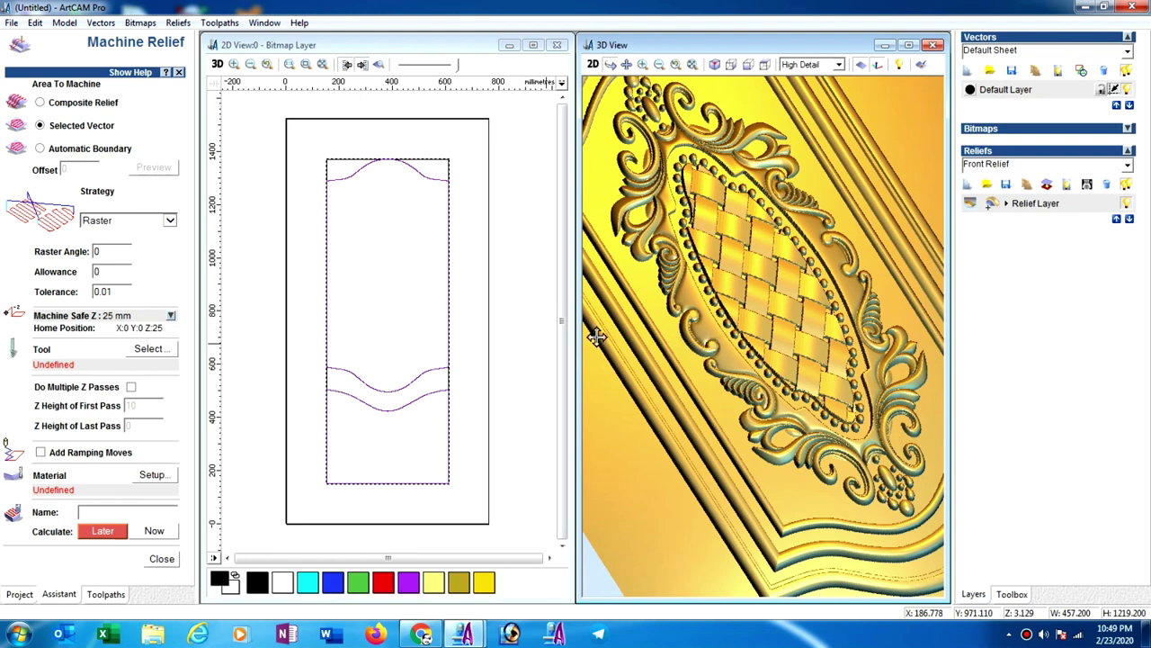
# Step: Select the Ball Nose 4 mm cutter as the relief machining tool
pyautogui.click(149, 349)
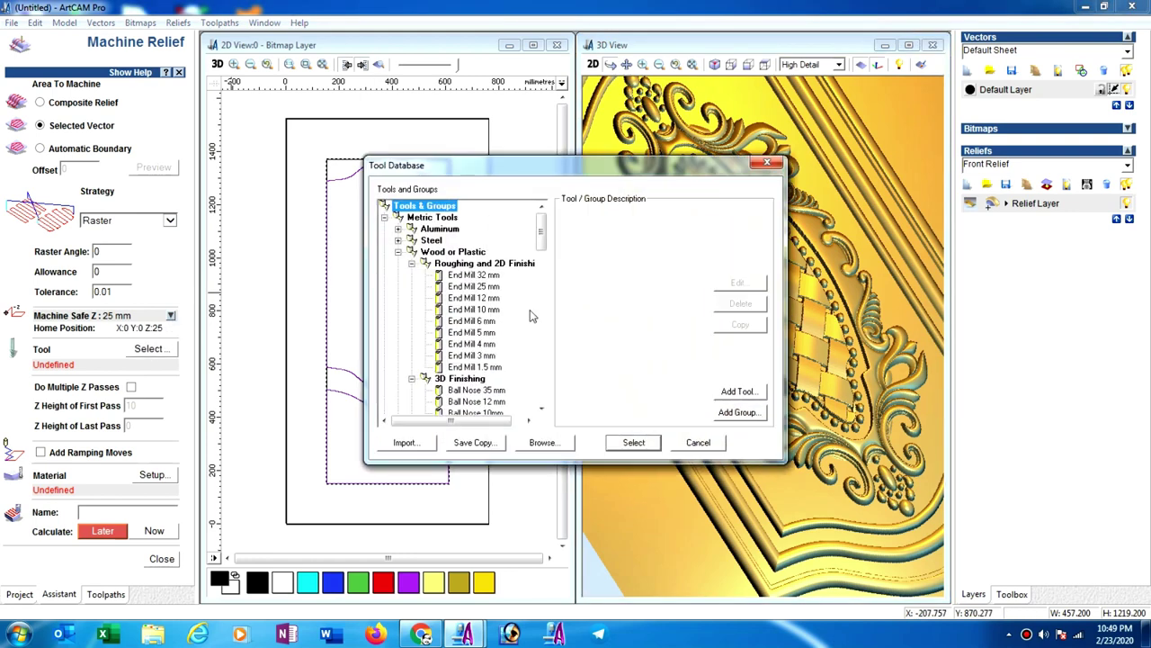
pyautogui.click(542, 409)
pyautogui.click(542, 409)
pyautogui.click(542, 409)
pyautogui.click(542, 410)
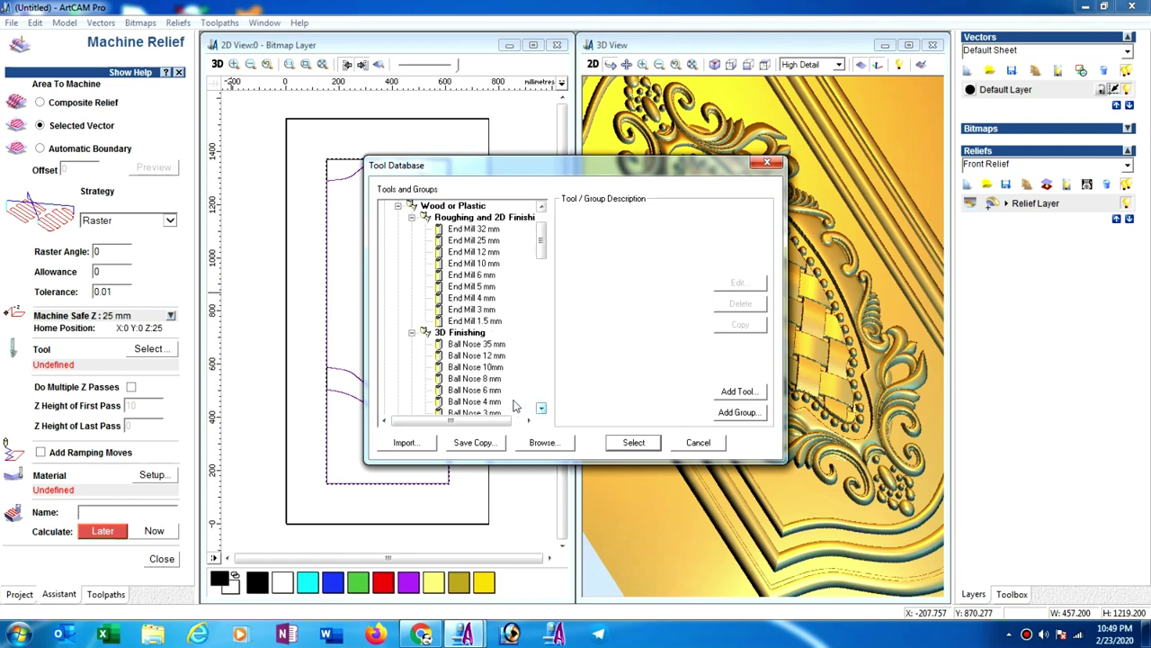
pyautogui.click(482, 401)
pyautogui.click(747, 283)
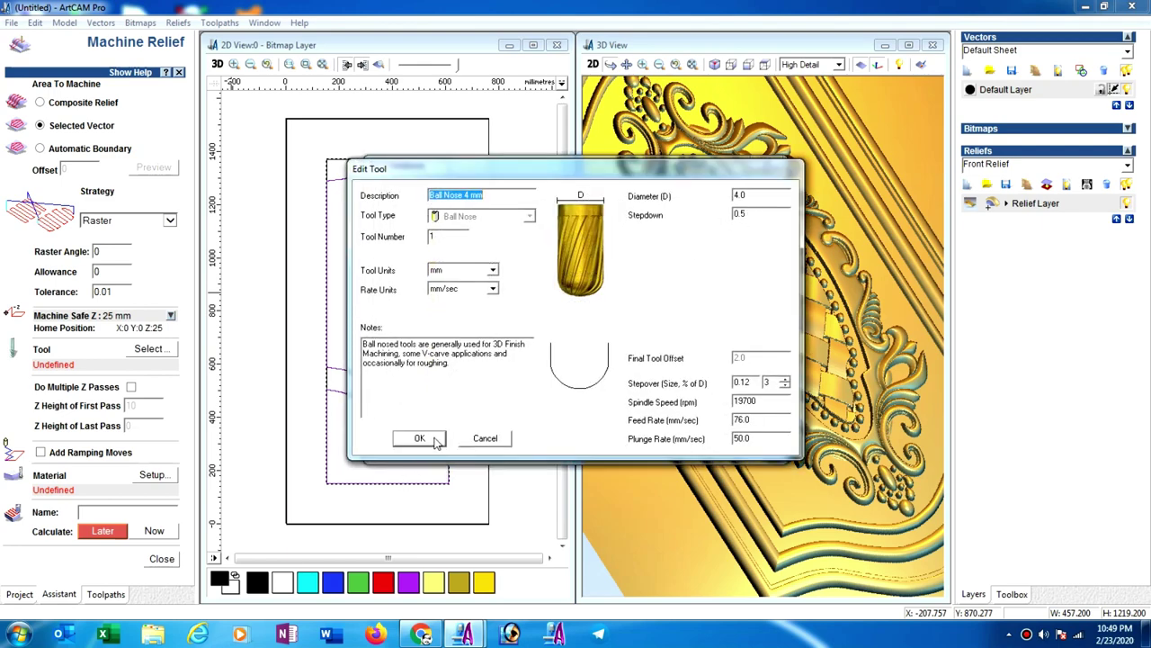
pyautogui.click(419, 438)
pyautogui.click(630, 439)
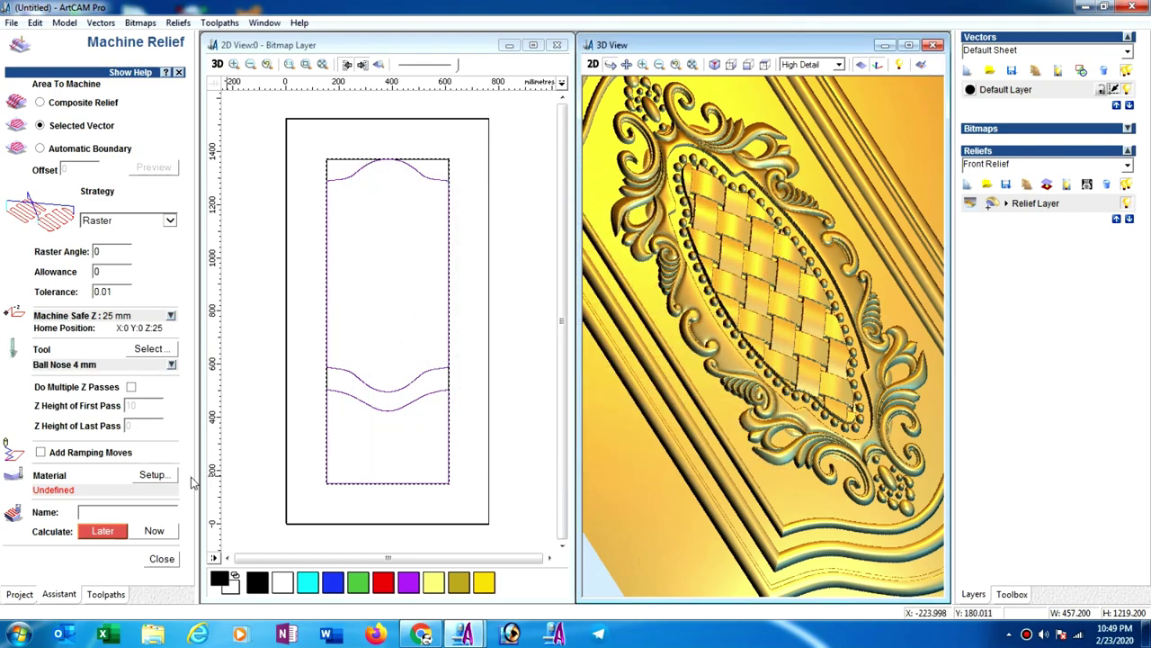
# Step: Confirm 20 mm material thickness and calculate the toolpath now
pyautogui.click(170, 476)
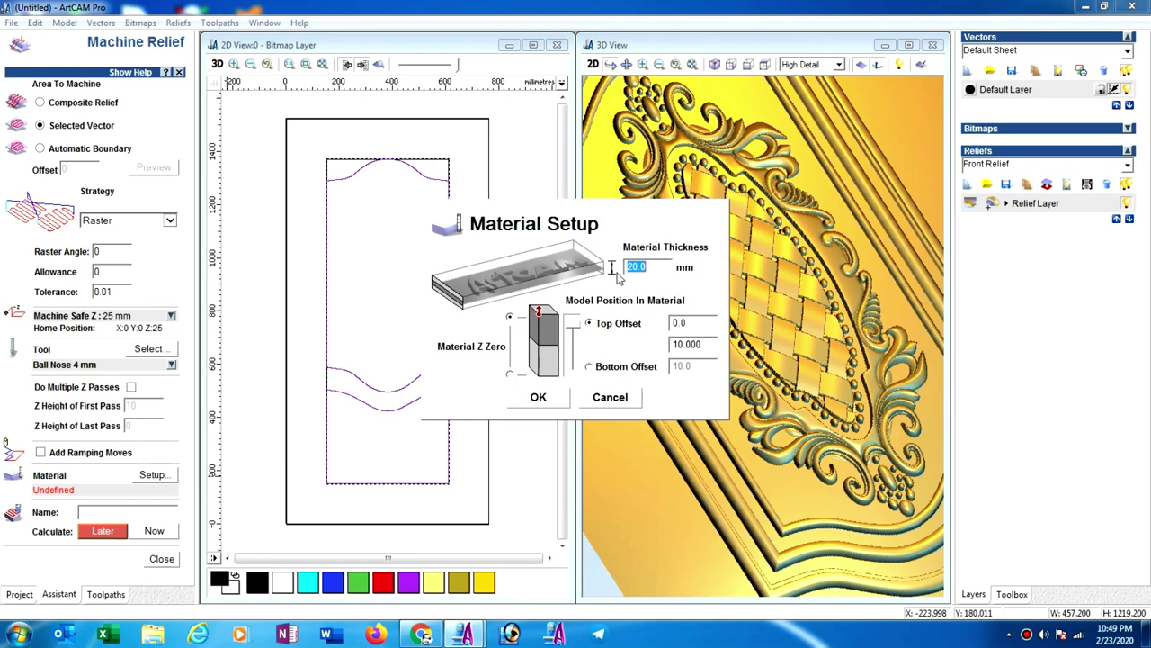
pyautogui.click(559, 402)
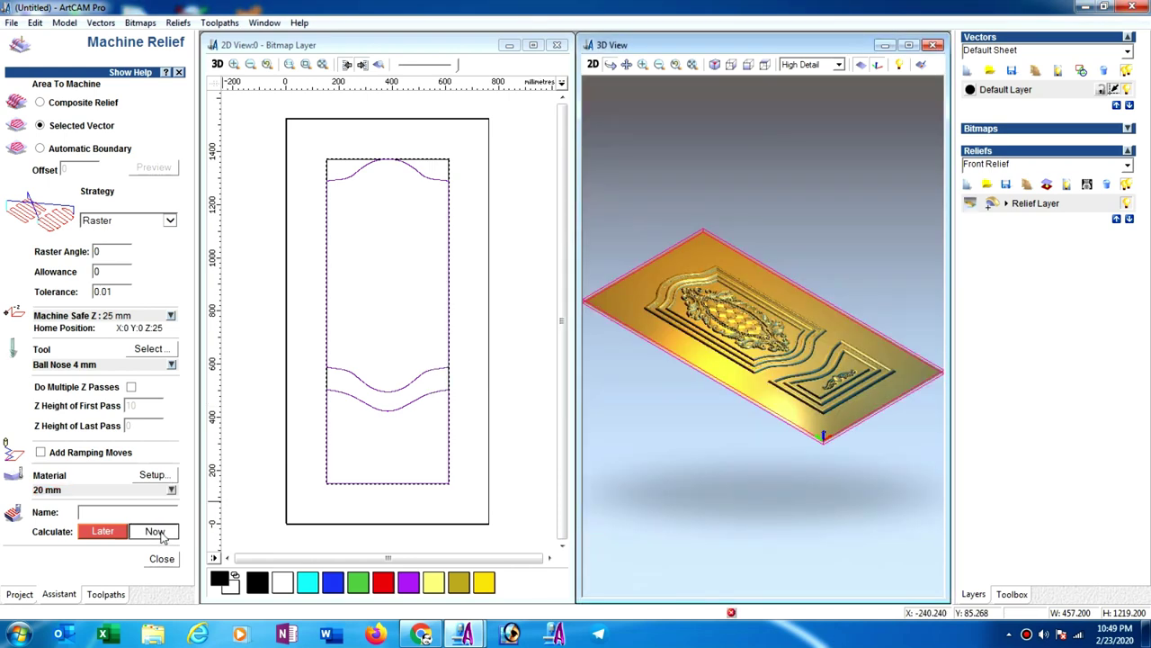
pyautogui.click(156, 532)
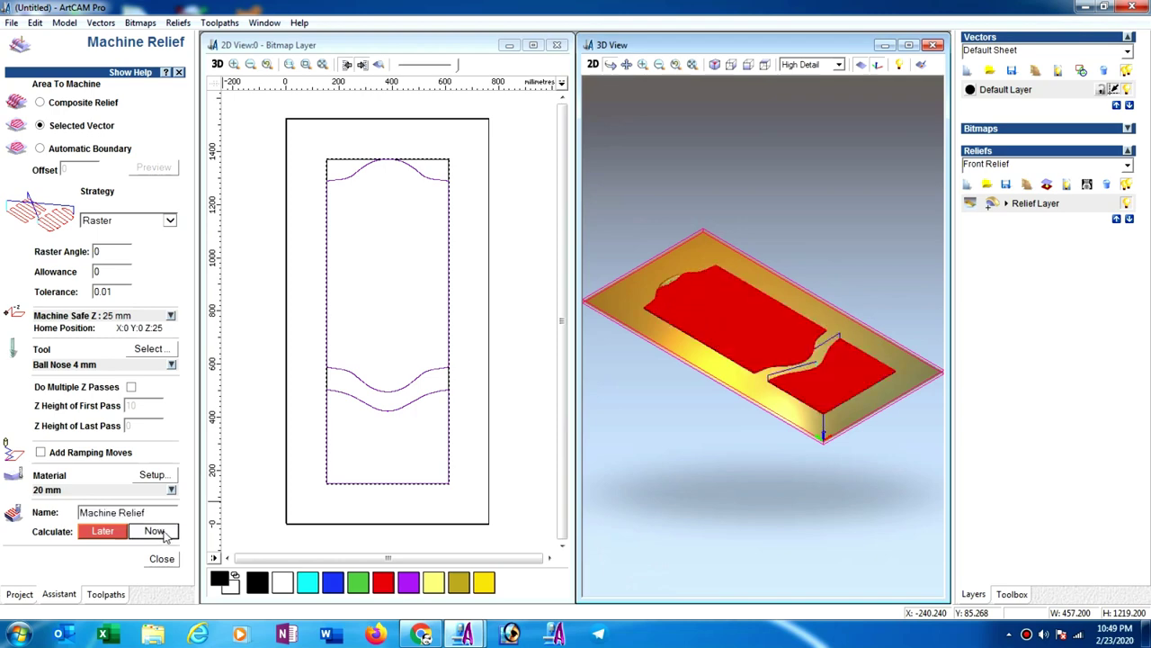
# Step: Simulate the Machine Relief toolpath on a 20 mm block, then turn and zoom to inspect the carved door
pyautogui.click(162, 560)
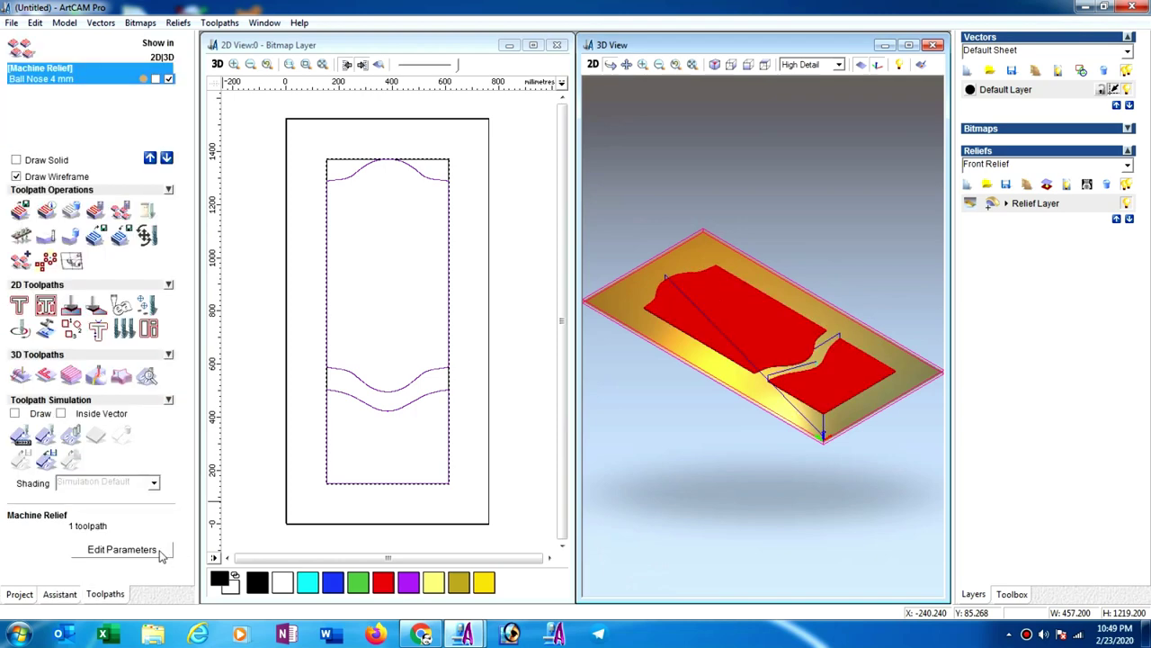
pyautogui.click(45, 437)
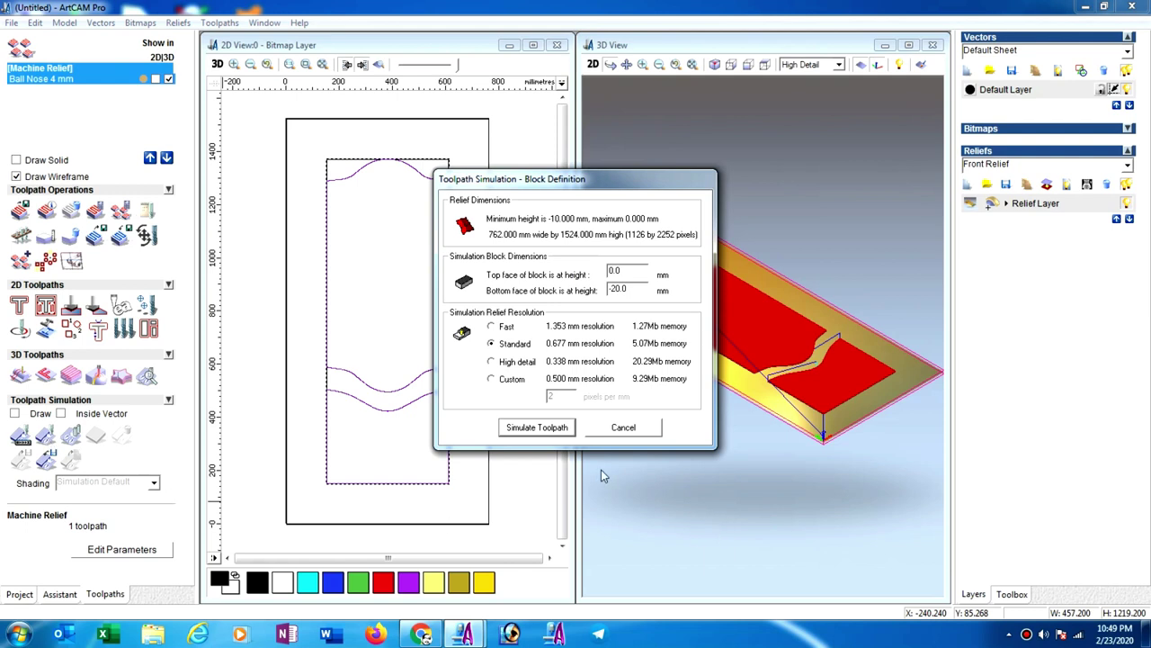
pyautogui.click(544, 426)
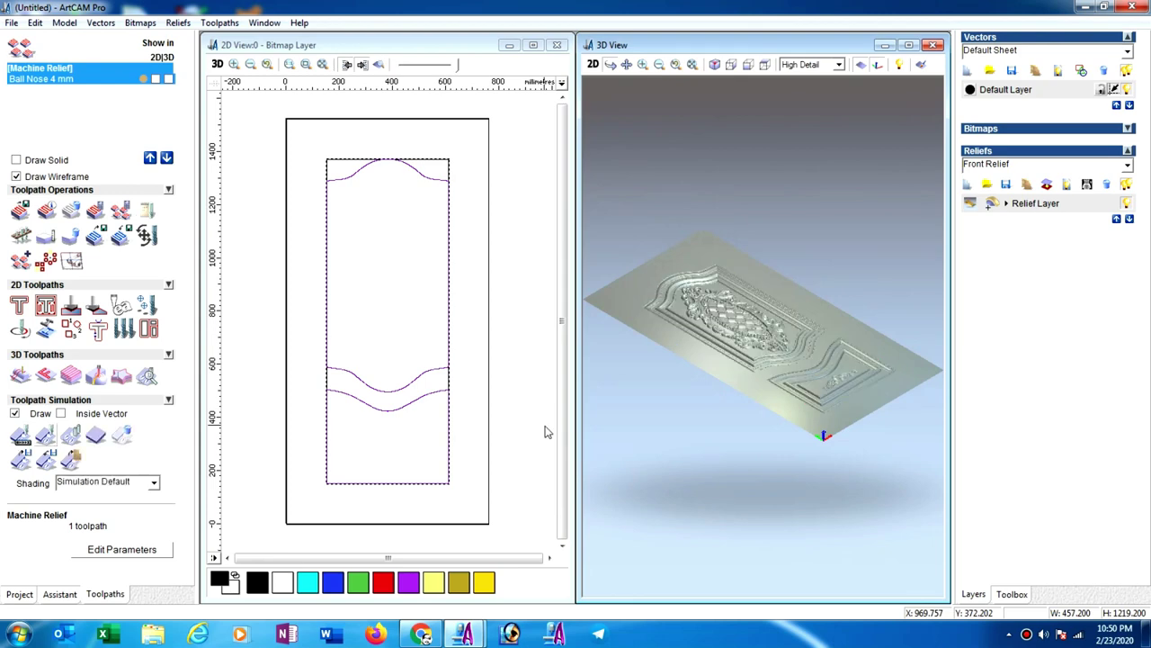
pyautogui.moveTo(795, 429); pyautogui.dragTo(765, 483)
pyautogui.scroll(3, 765, 314)
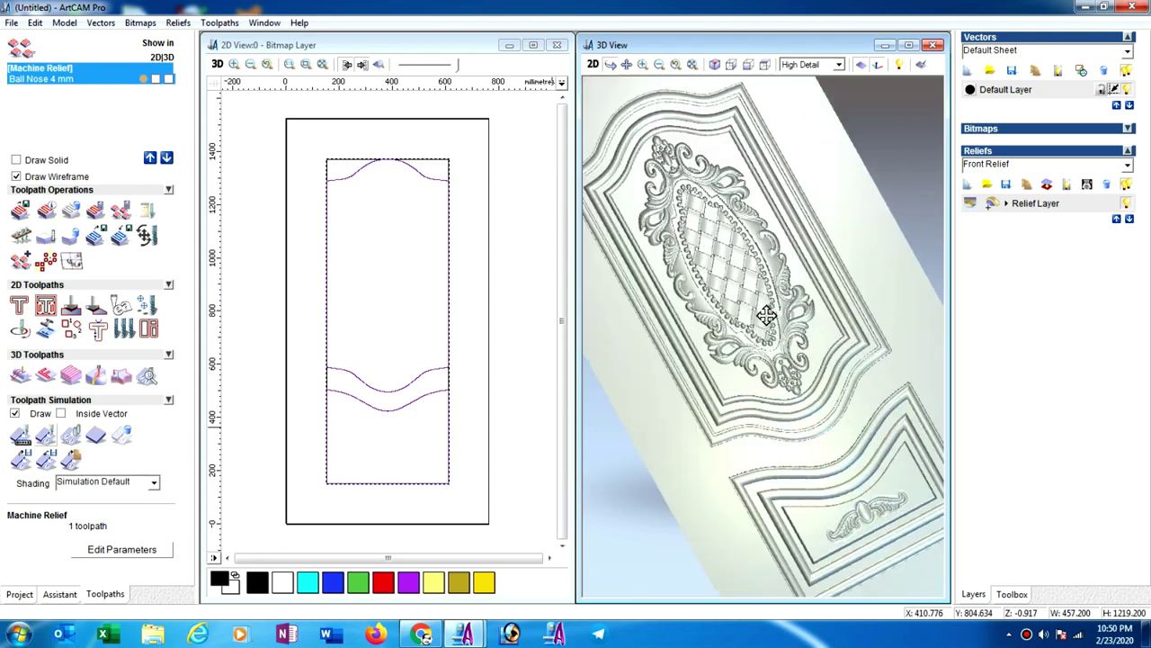